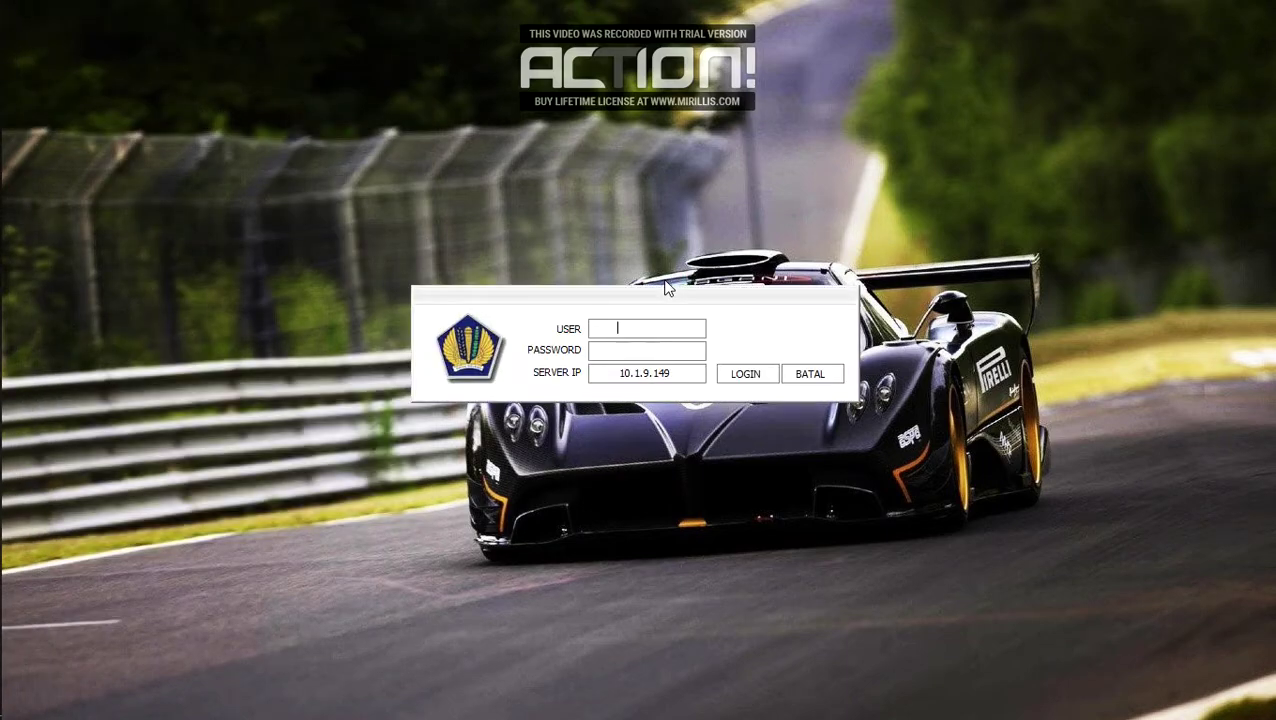
Log in with the user ID and the account password, keeping the given server IP
{"action": "type", "text": "7"}
{"action": "key", "text": "Tab"}
{"action": "type", "text": "*"}
{"action": "key", "text": "Tab"}
{"action": "key", "text": "Tab"}
{"action": "key", "text": "Return"}
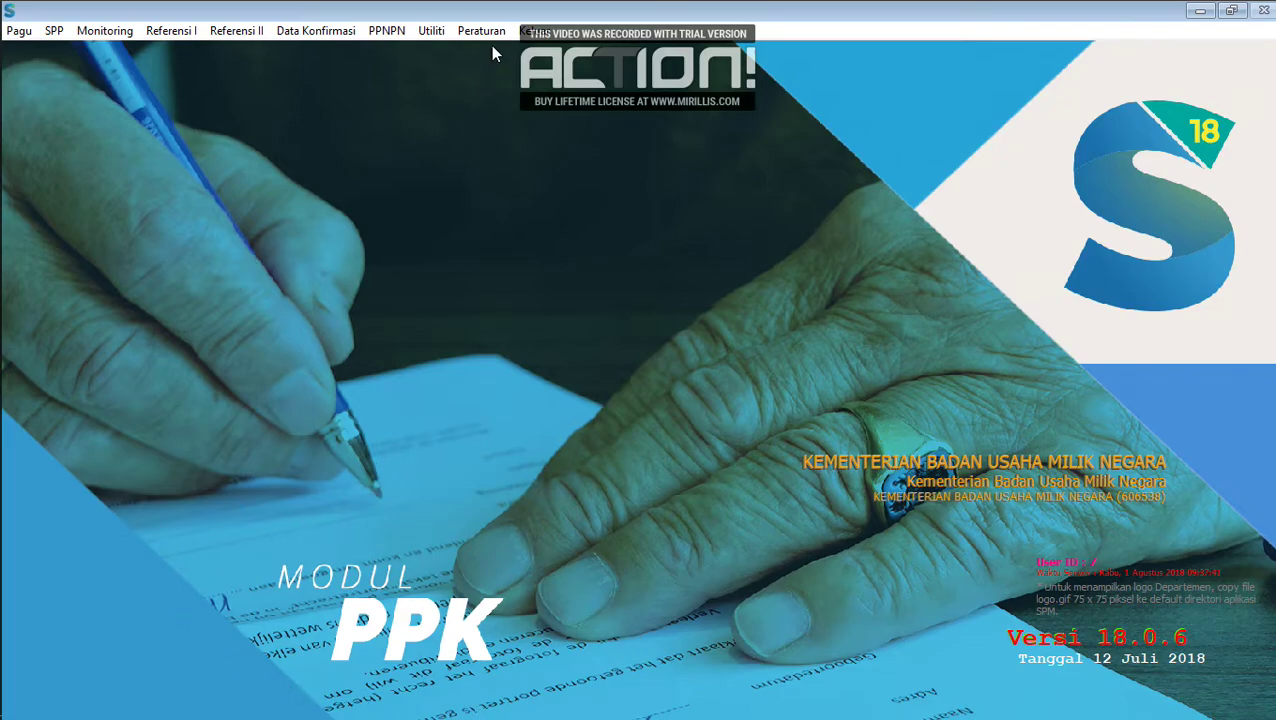
Open the Capaian Output list for the budget and set its reporting month to Juli
{"action": "left_click", "coordinate": [30, 31]}
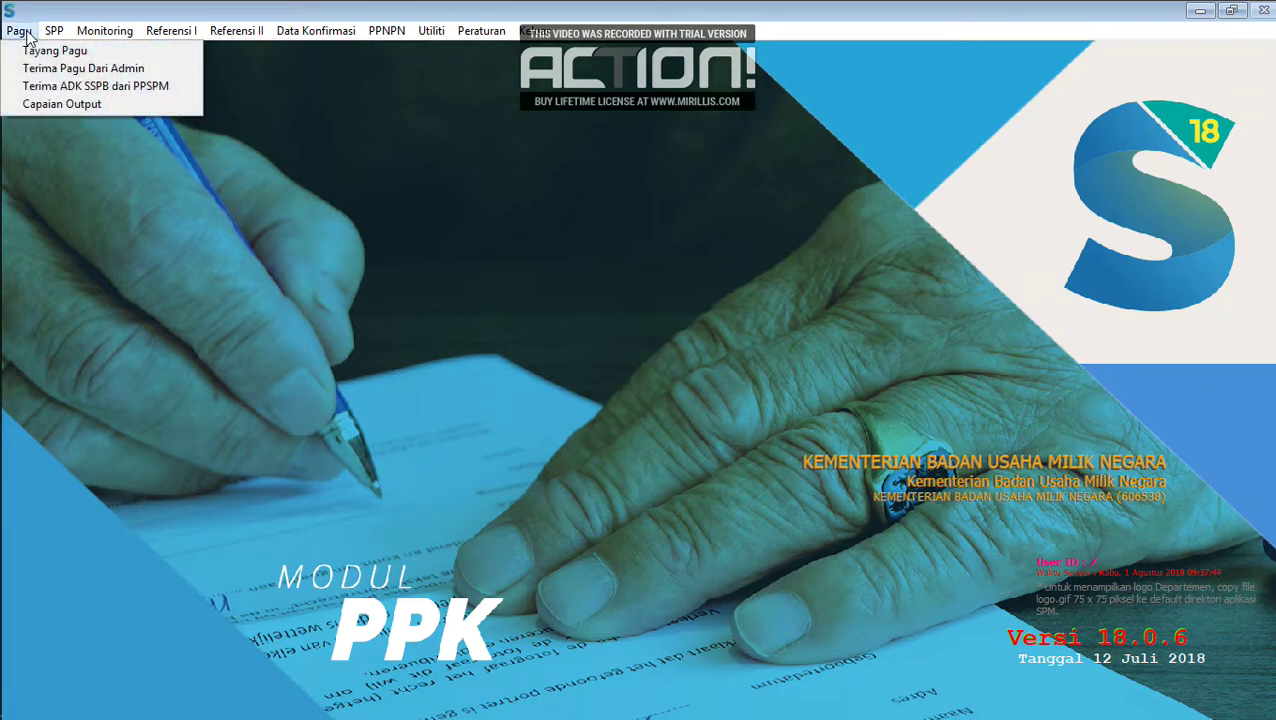
{"action": "left_click", "coordinate": [62, 104]}
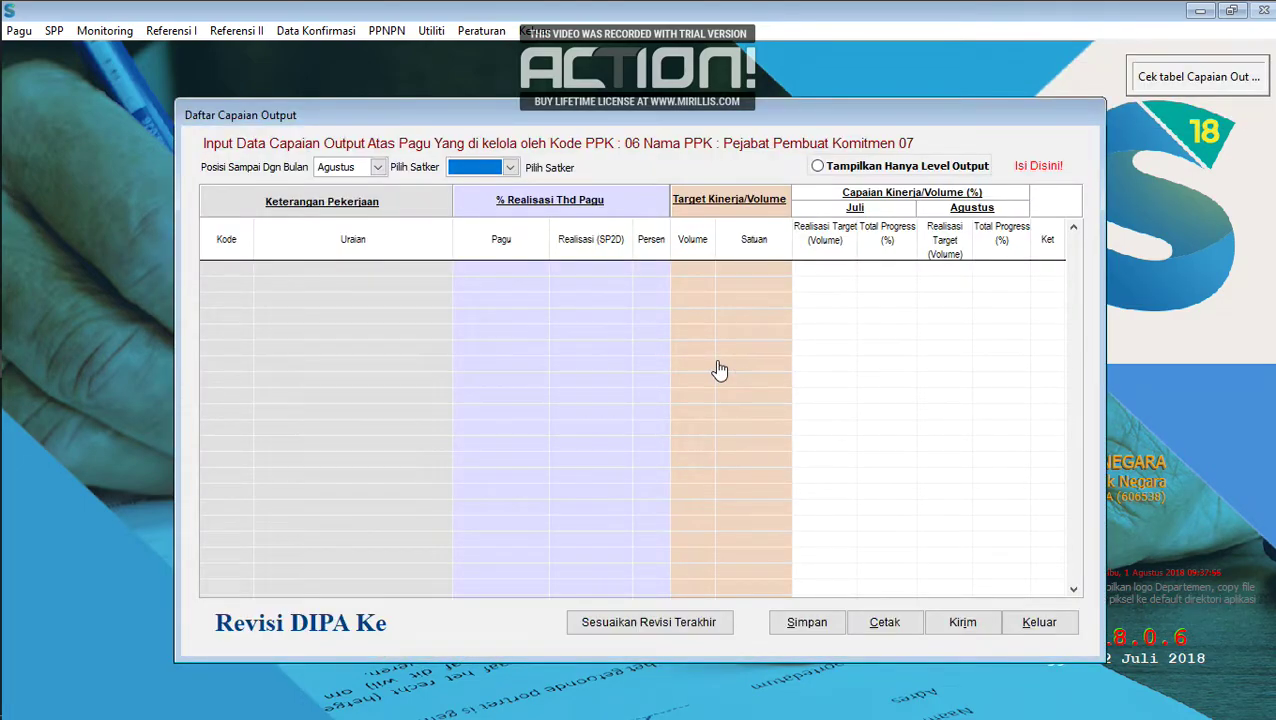
{"action": "left_click", "coordinate": [378, 168]}
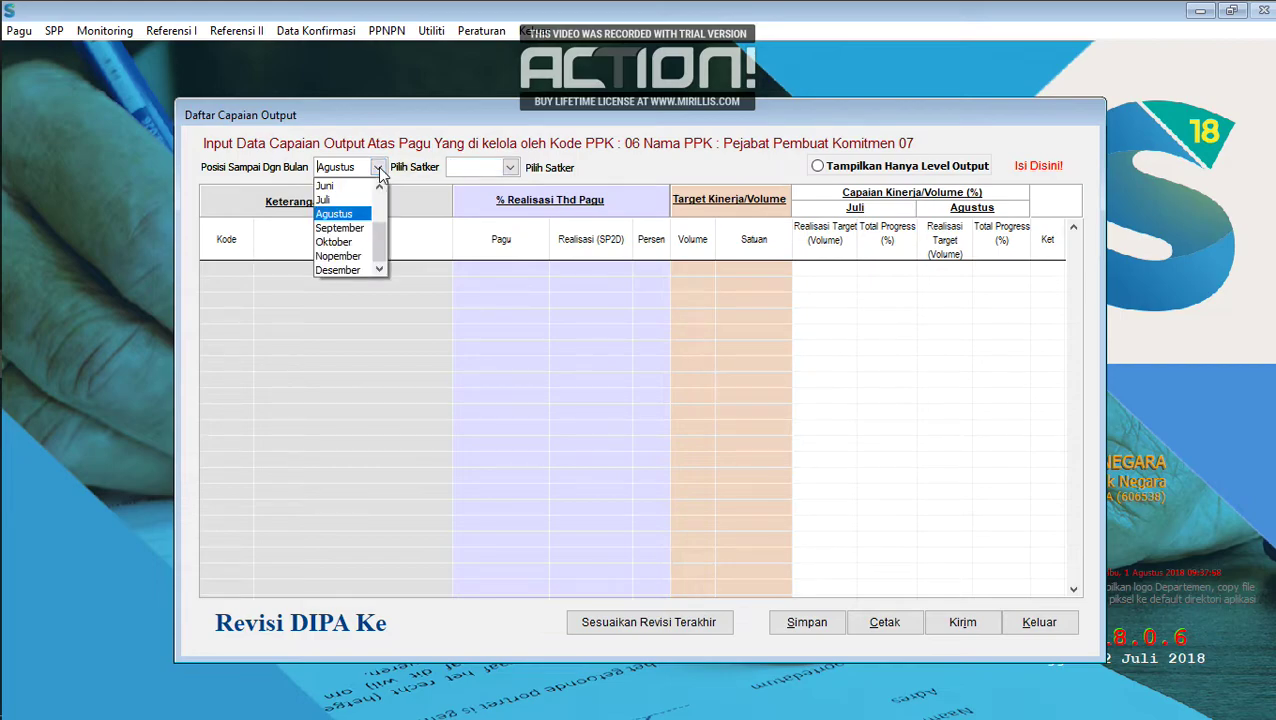
{"action": "left_click", "coordinate": [340, 200]}
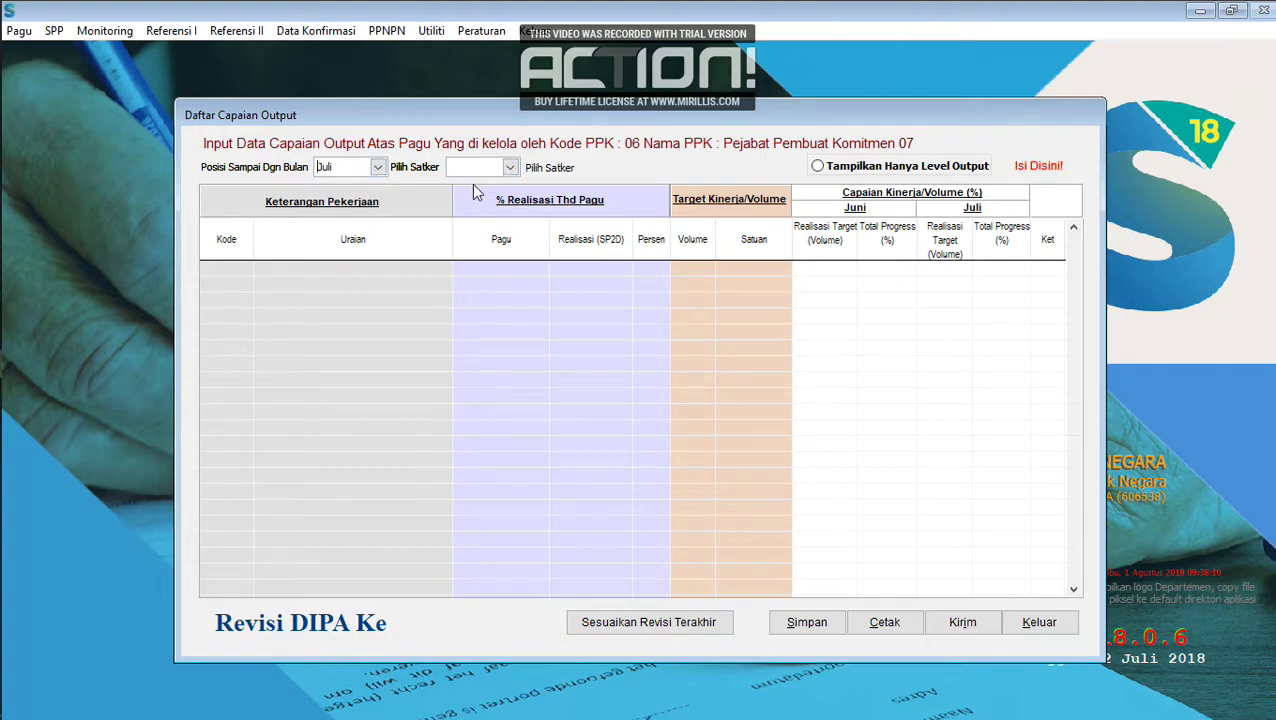
Load the data of satker 606538 and show only the output-level rows
{"action": "left_click", "coordinate": [510, 167]}
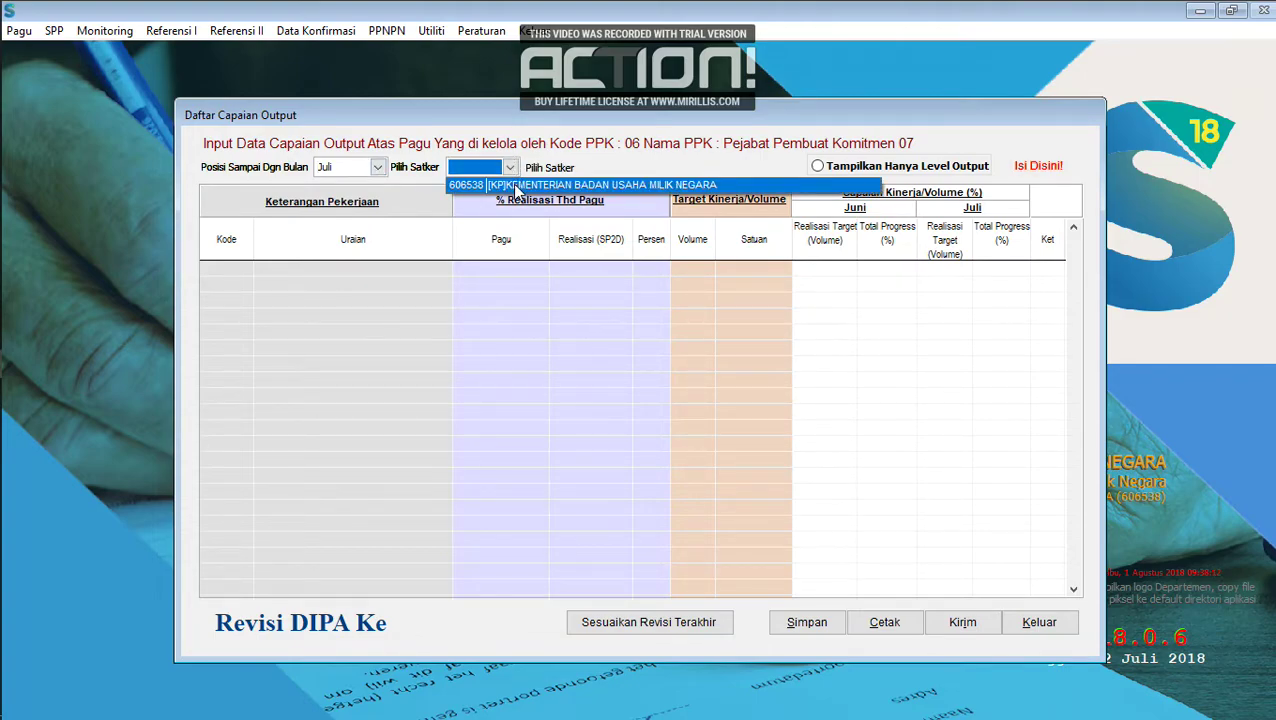
{"action": "left_click", "coordinate": [517, 185]}
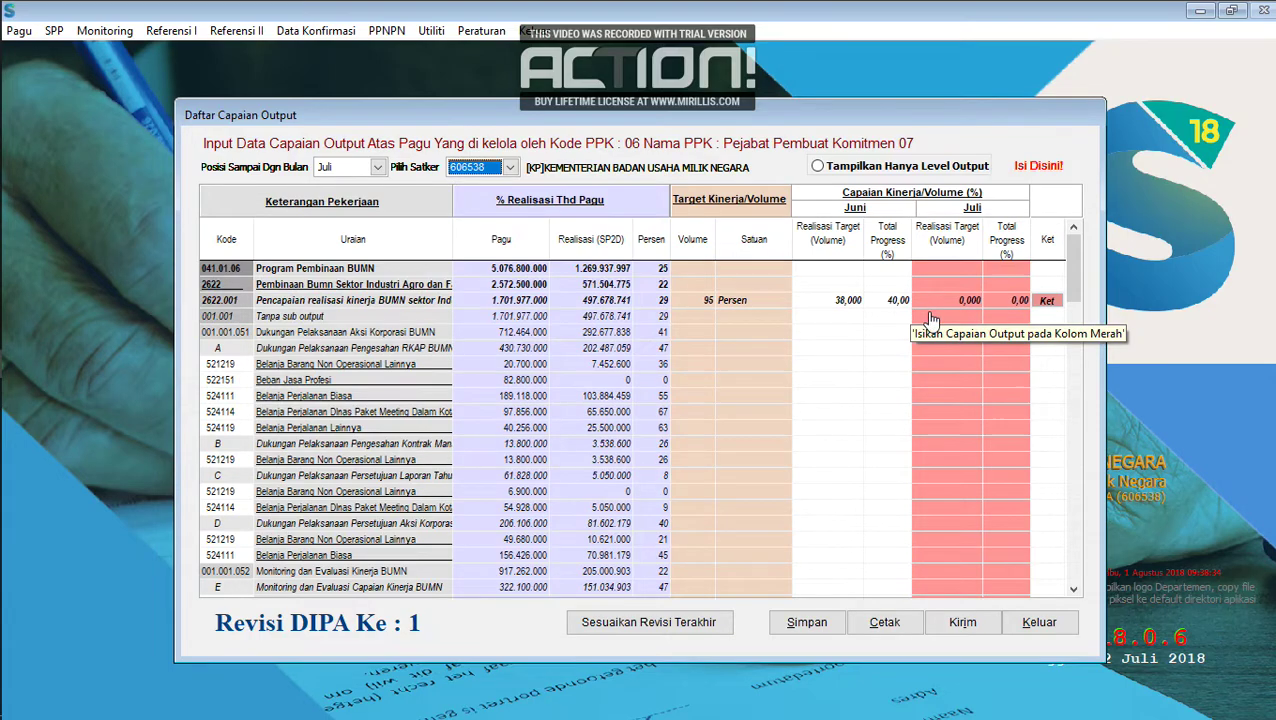
{"action": "left_click", "coordinate": [819, 167]}
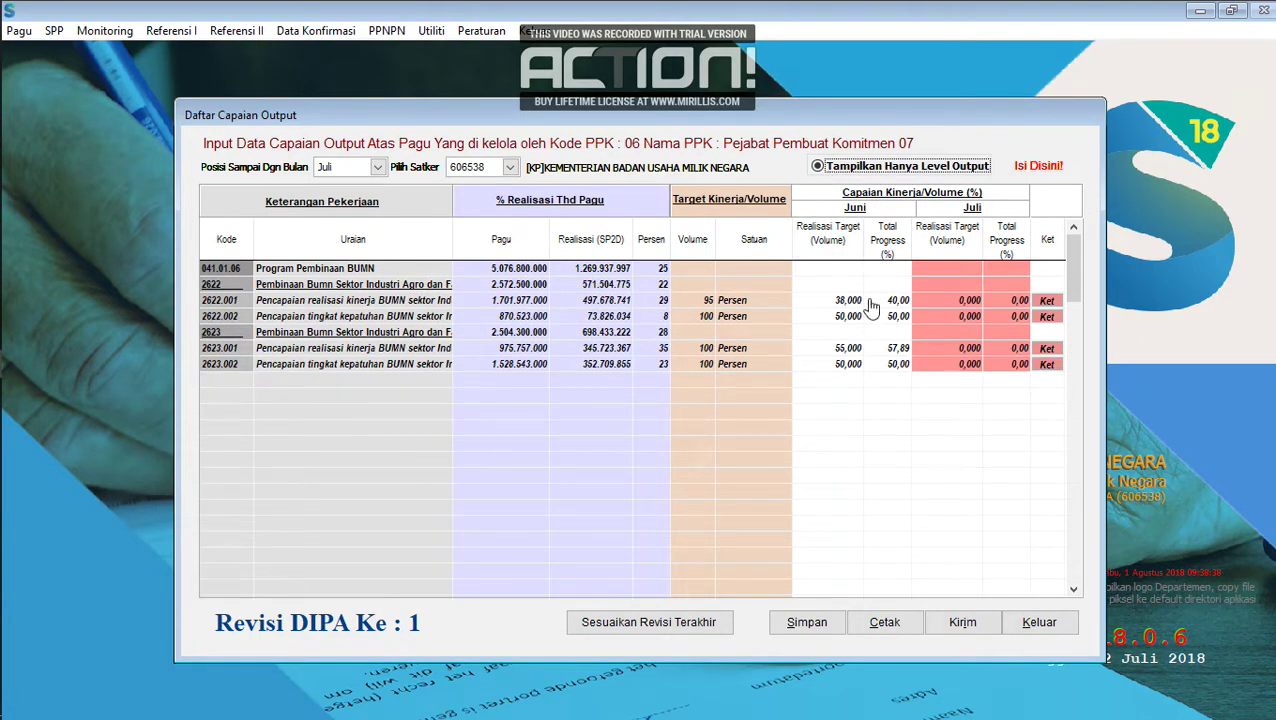
Set the July Realisasi Target volume of output 2622.001 to 38
{"action": "left_click", "coordinate": [943, 302]}
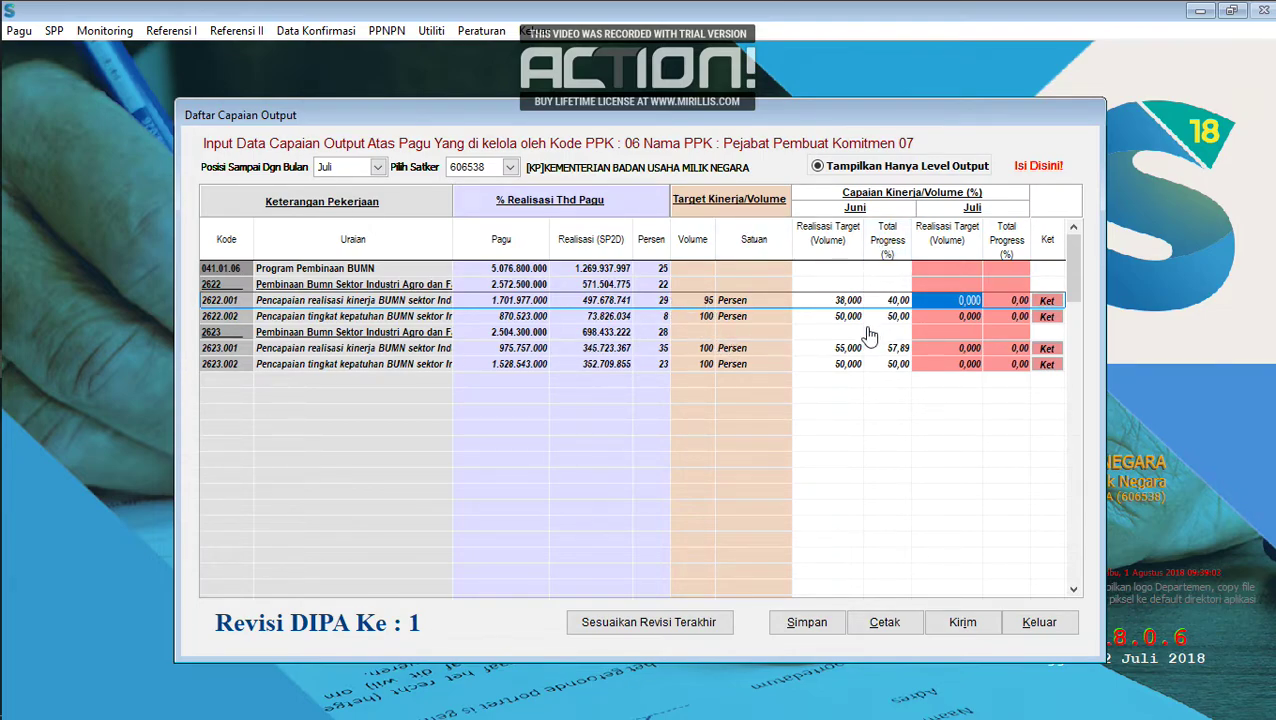
{"action": "type", "text": "3,6"}
{"action": "key", "text": "Return"}
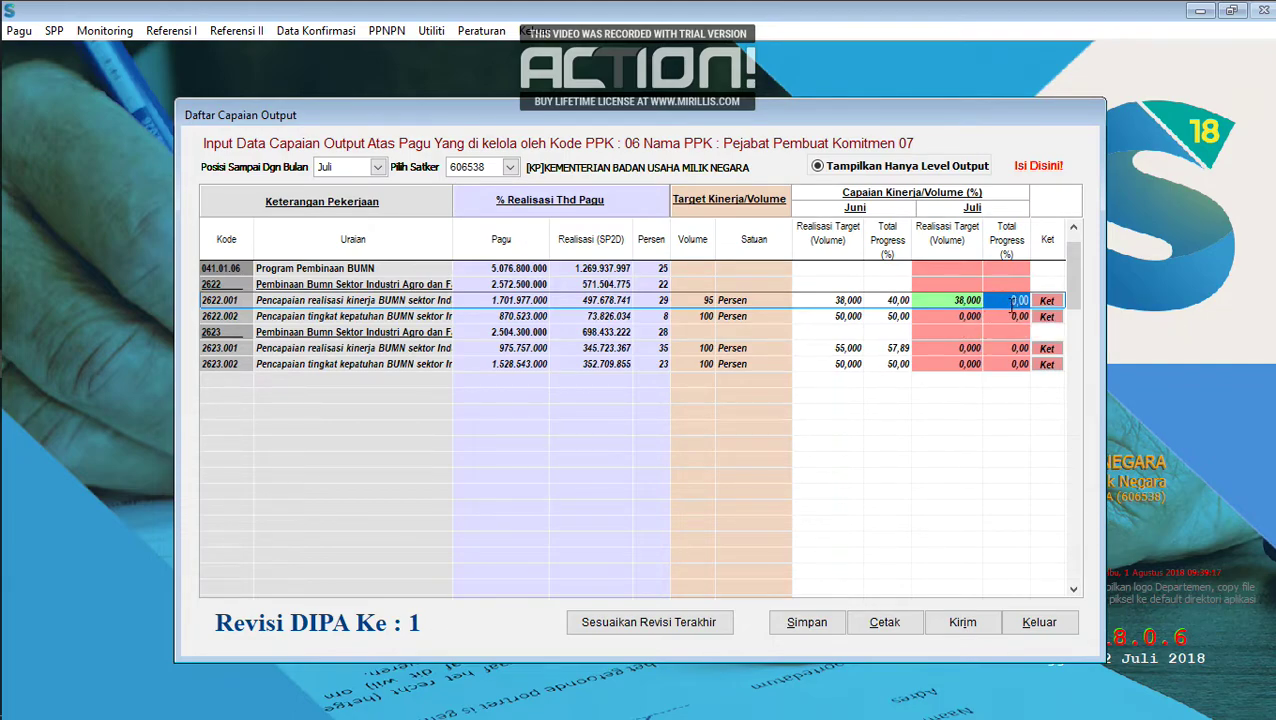
Switch to Calculator and divide 38 by 95 to work out the progress of output 2622.001
{"action": "key", "text": "super"}
{"action": "type", "text": "calculator"}
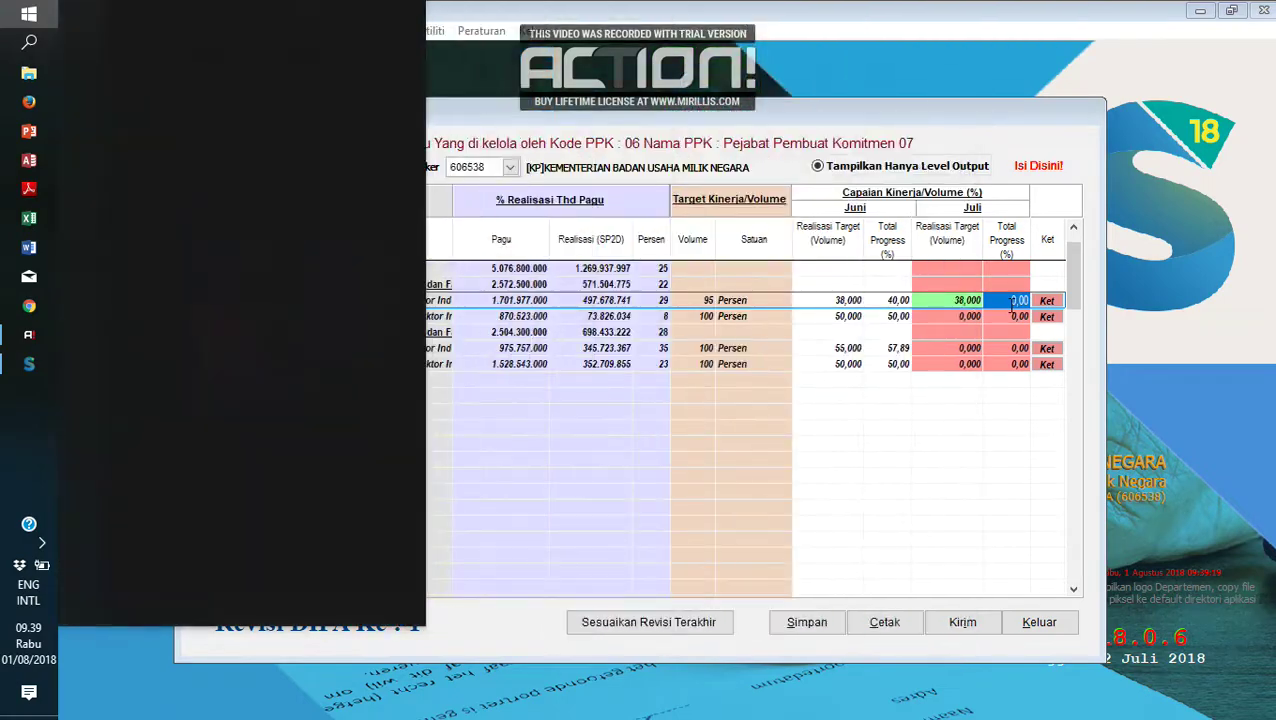
{"action": "key", "text": "Return"}
{"action": "type", "text": "38"}
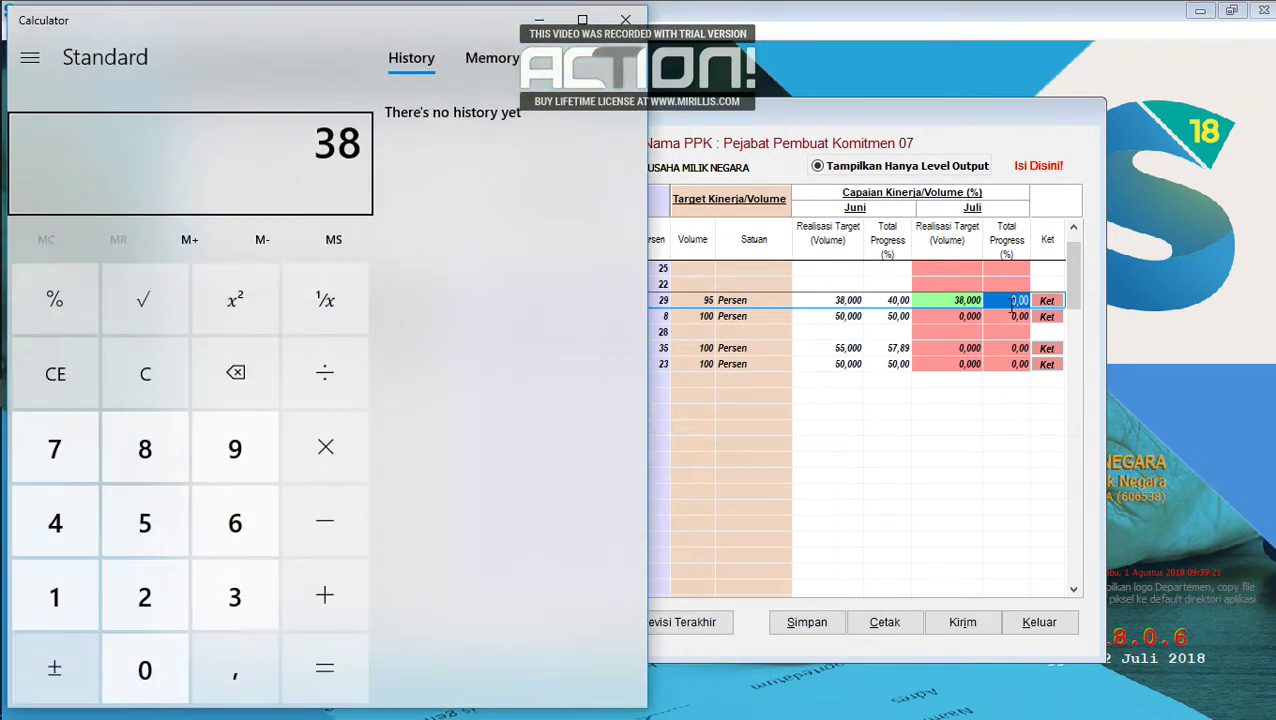
{"action": "key", "text": "slash"}
{"action": "type", "text": "95"}
{"action": "key", "text": "Return"}
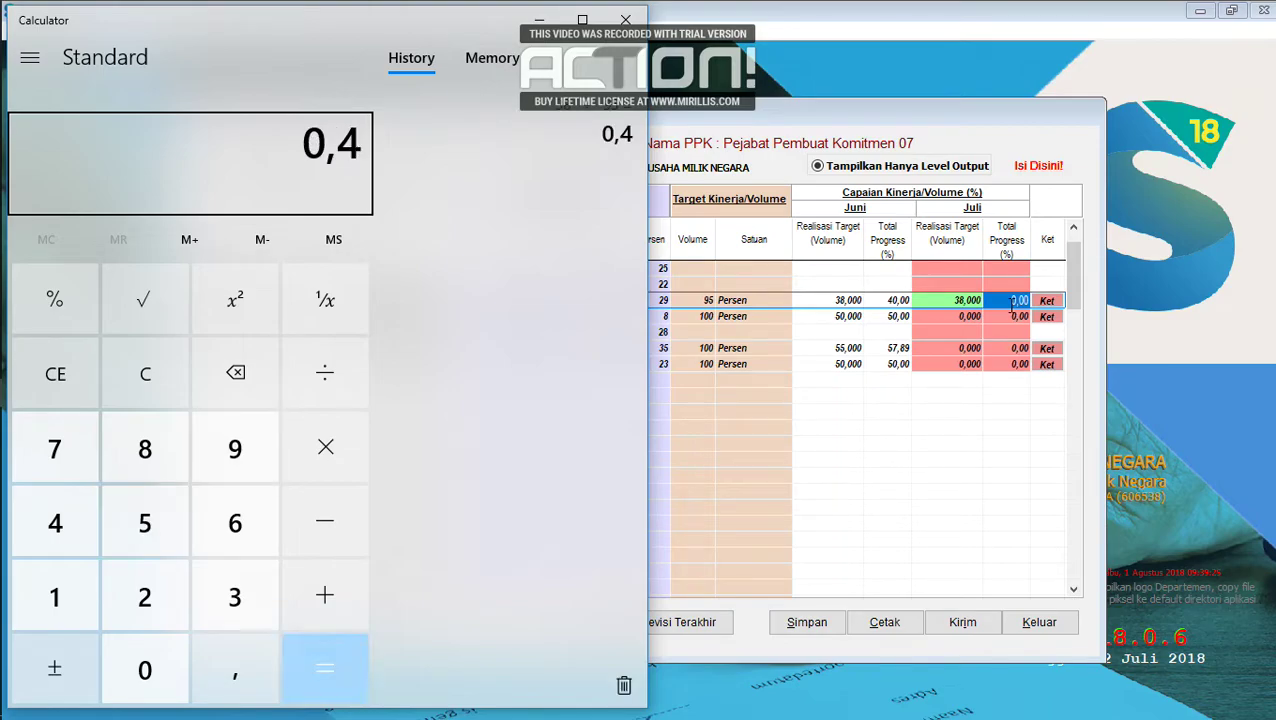
Return to Aplikasi SAS and set the July Total Progress of output 2622.001 to 40%
{"action": "key", "text": "alt+Tab"}
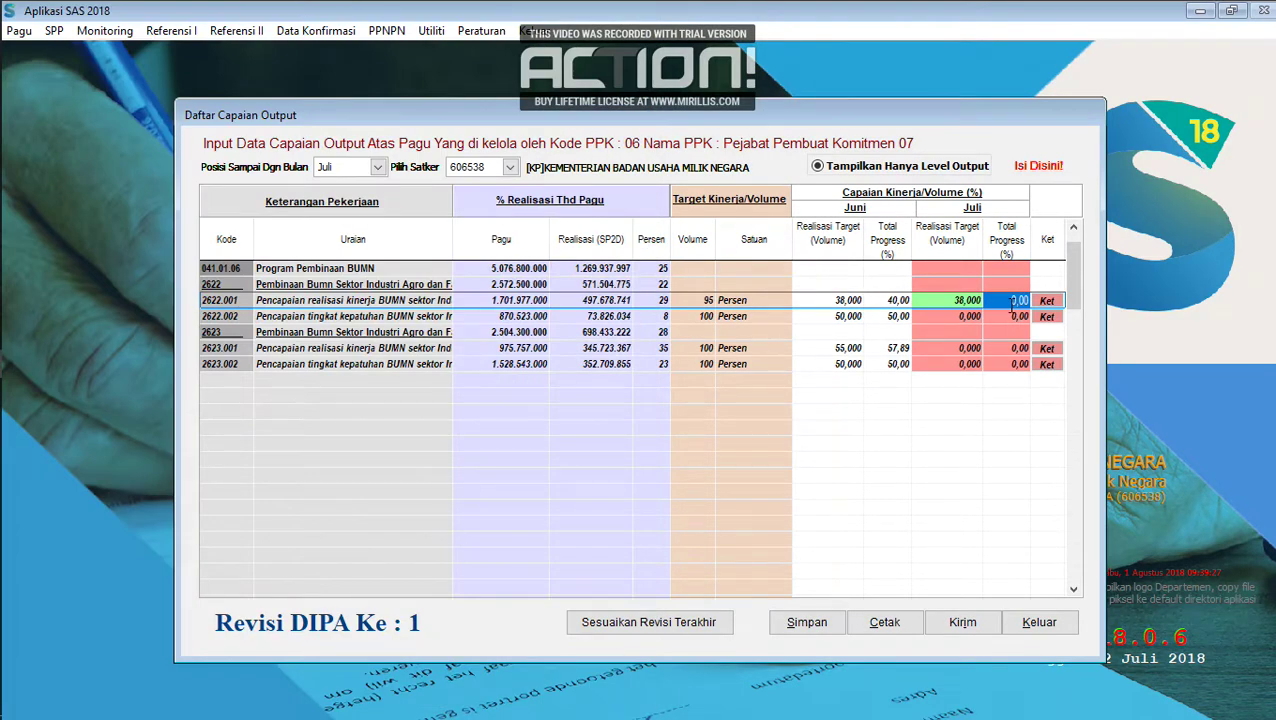
{"action": "type", "text": "40"}
{"action": "key", "text": "Tab"}
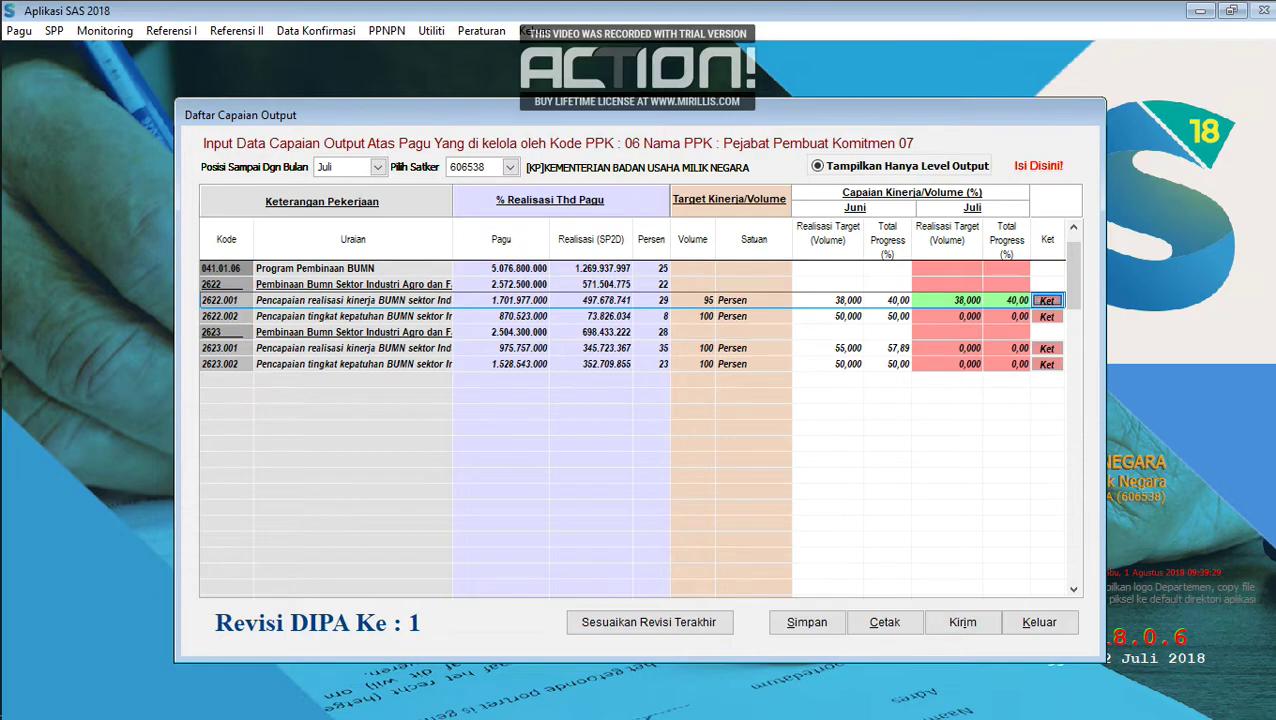
Add the remark "Target 38 persen" to output 2622.001 and process it
{"action": "left_click", "coordinate": [1046, 300]}
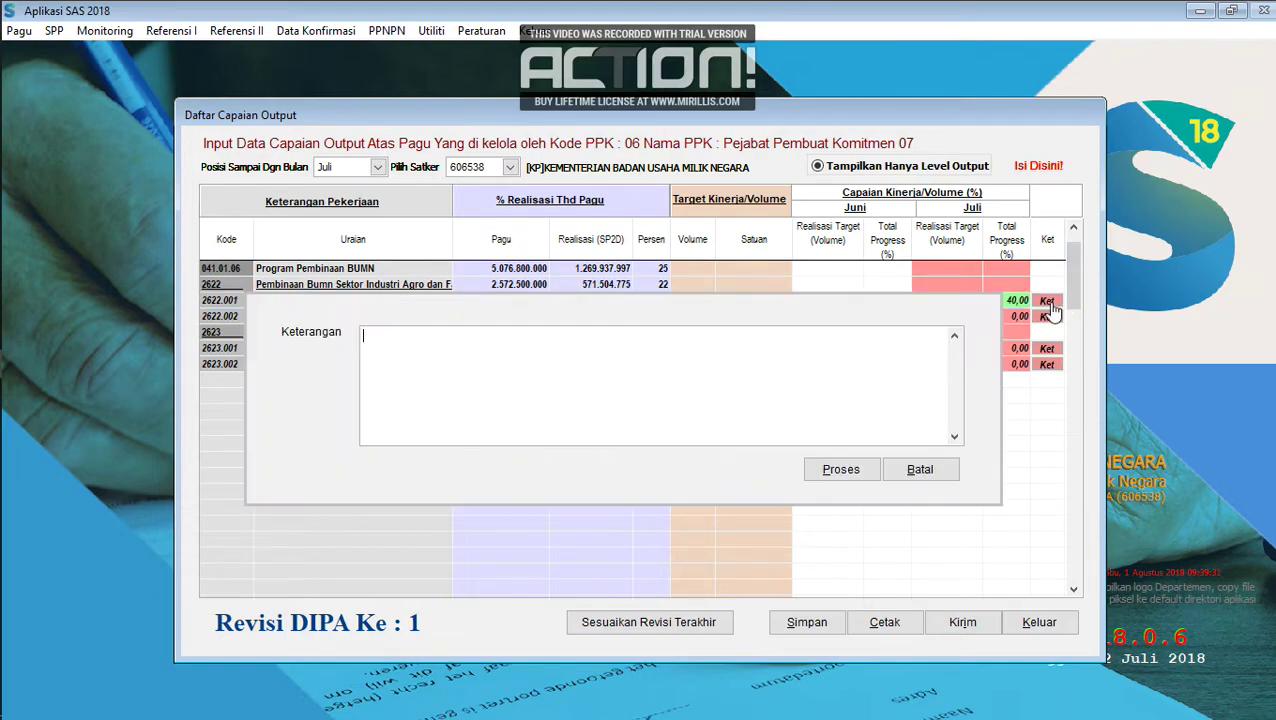
{"action": "type", "text": "Target 38 persen"}
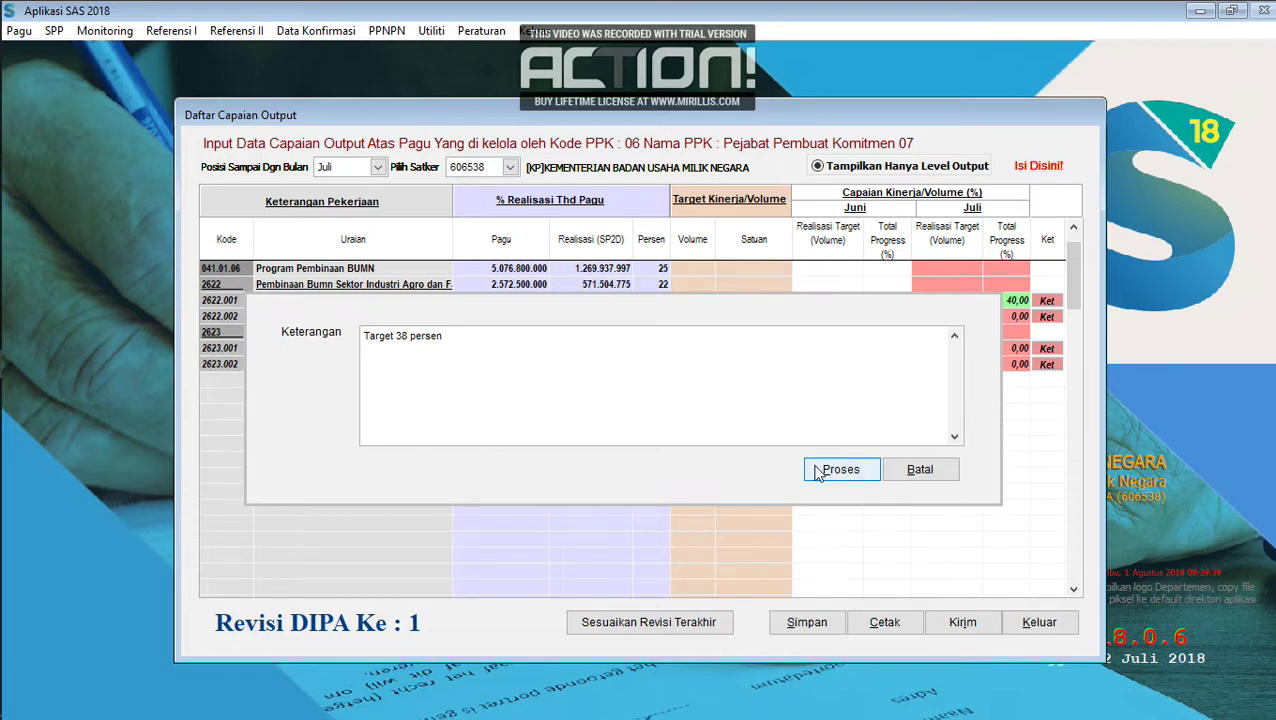
{"action": "left_click", "coordinate": [855, 482]}
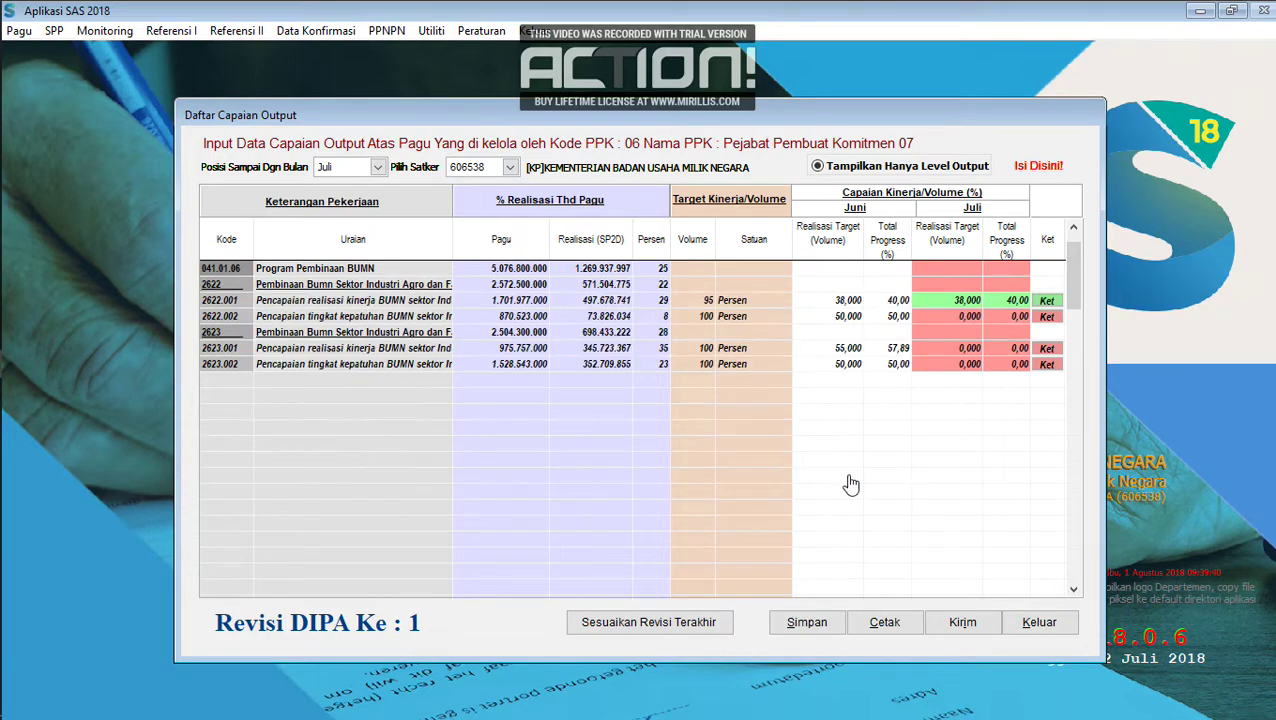
Set the July Realisasi Target volume of output 2622.002 to 50 and its Total Progress to 50%
{"action": "left_click", "coordinate": [932, 316]}
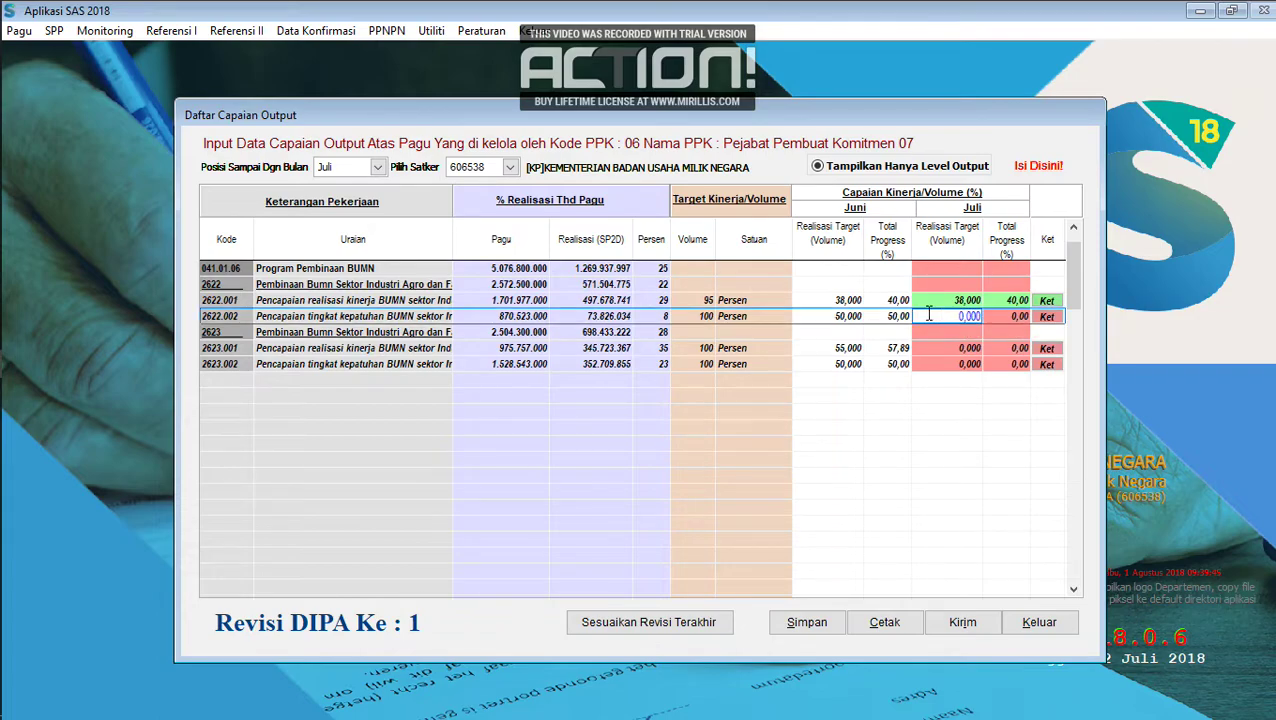
{"action": "left_click_drag", "start_coordinate": [932, 318], "coordinate": [1000, 320]}
{"action": "type", "text": "50"}
{"action": "key", "text": "Tab"}
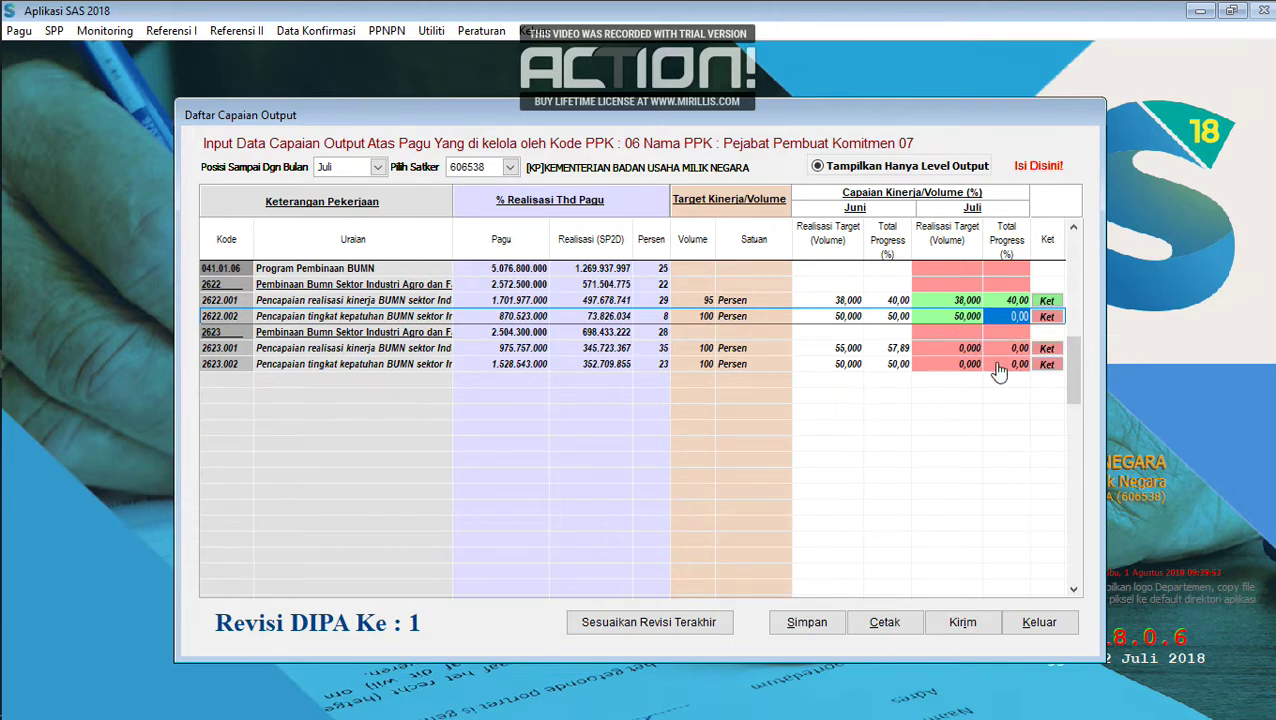
{"action": "key", "text": "super"}
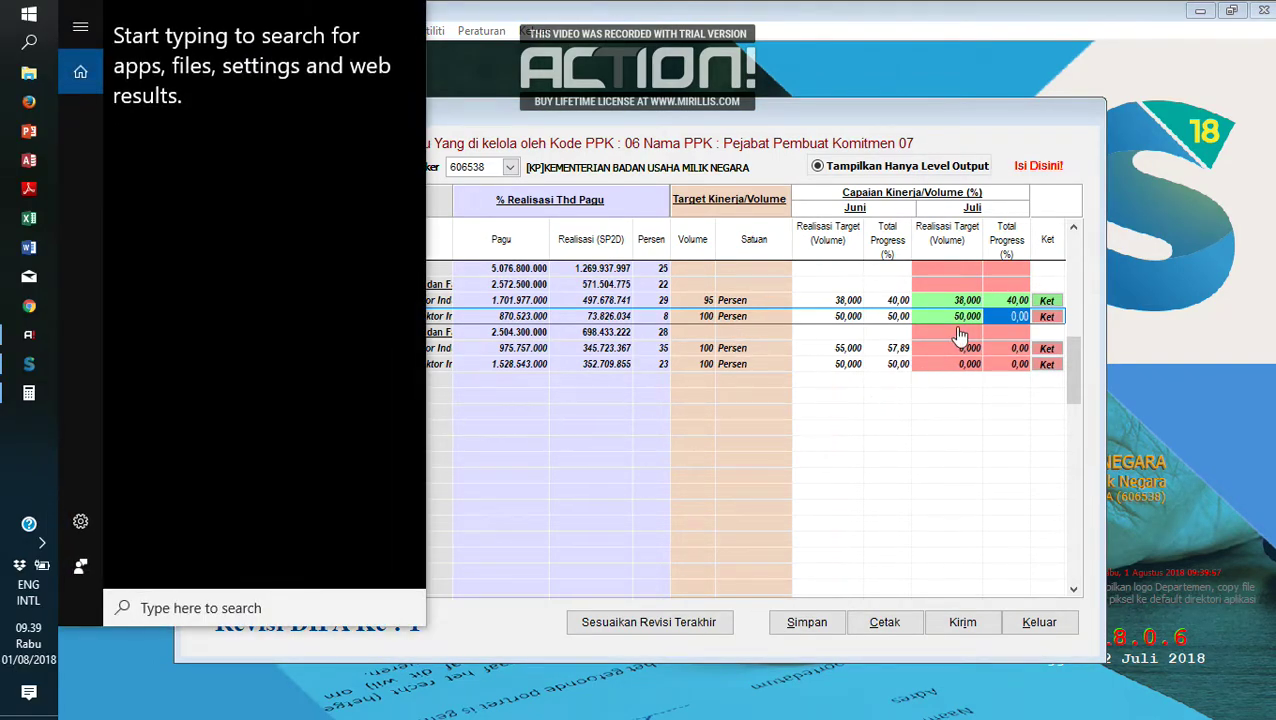
{"action": "left_click", "coordinate": [954, 323]}
{"action": "left_click", "coordinate": [957, 317]}
{"action": "key", "text": "Tab"}
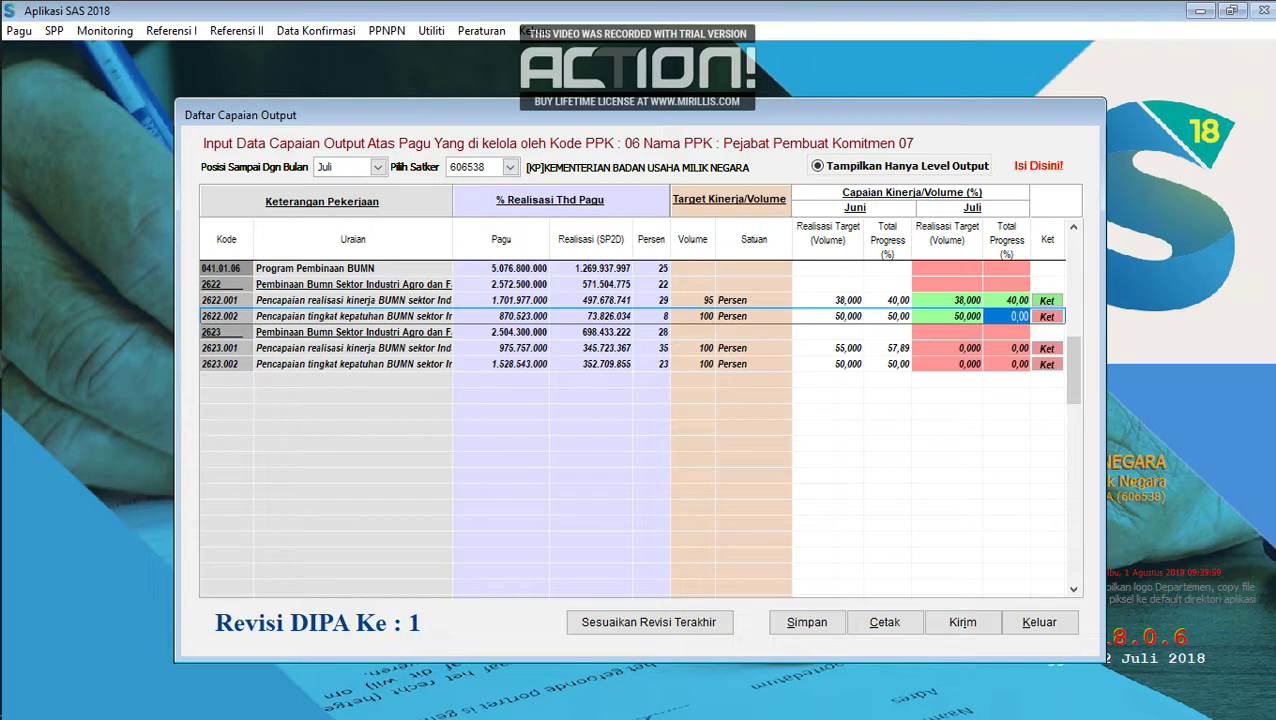
{"action": "type", "text": "50"}
{"action": "key", "text": "Tab"}
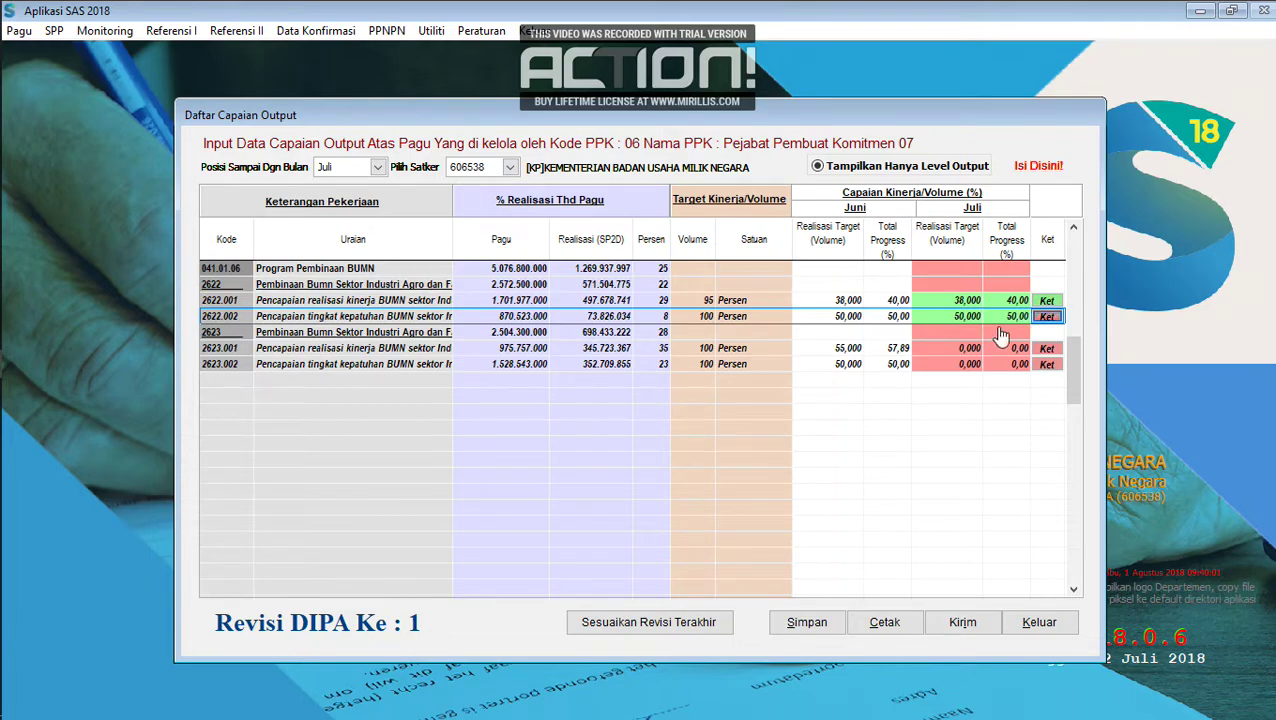
Add the remark "Target 50 persen" to output 2622.002 and process it
{"action": "left_click", "coordinate": [1052, 318]}
{"action": "type", "text": "Target 50 persen"}
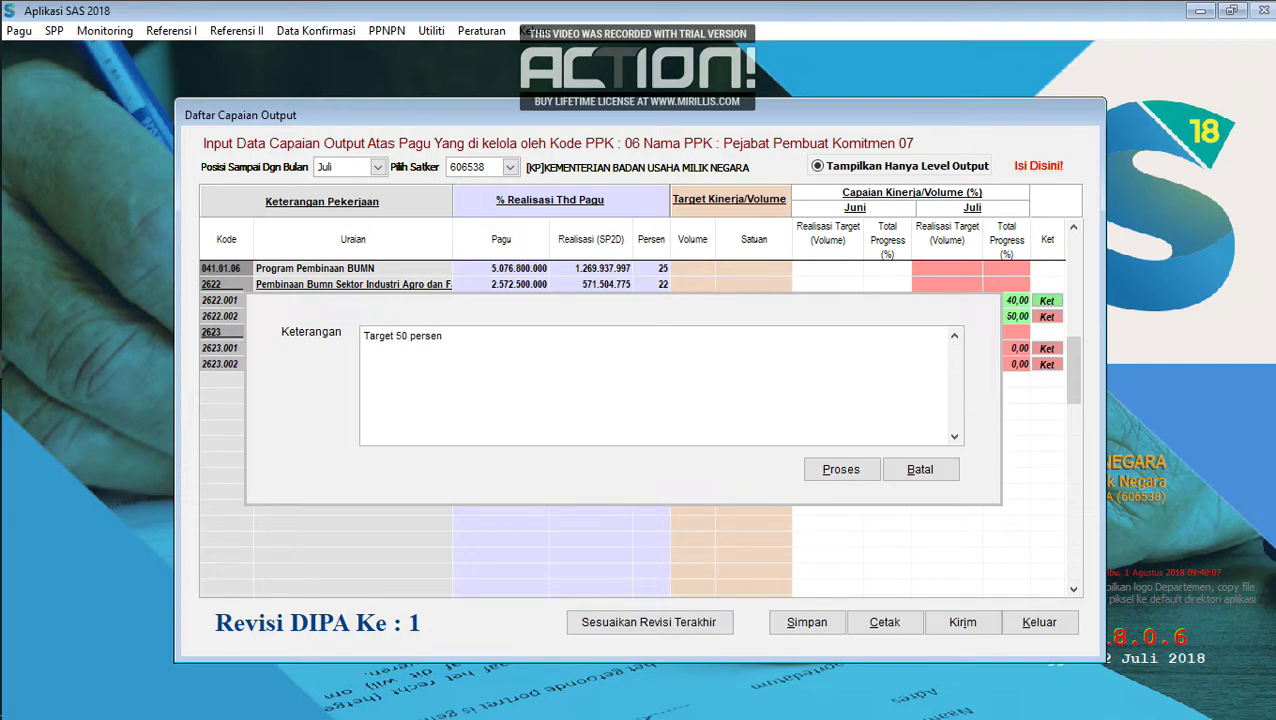
{"action": "left_click", "coordinate": [843, 474]}
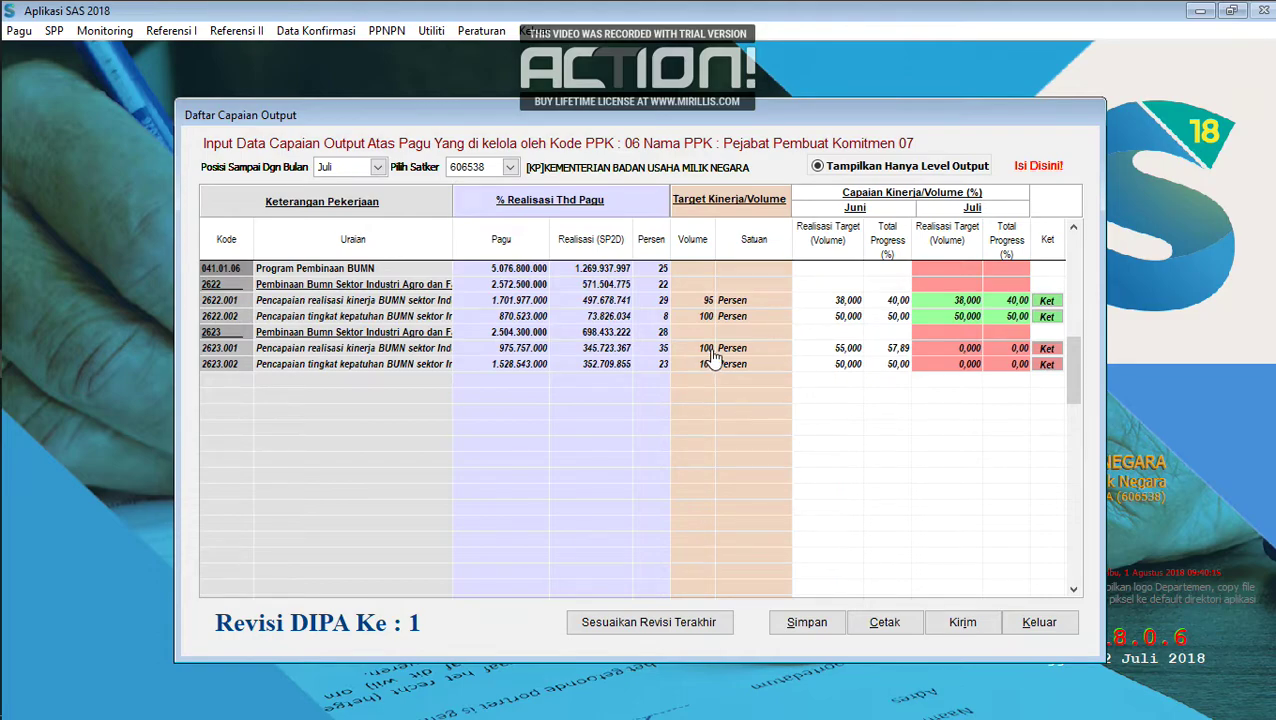
Set the July Realisasi Target volume of output 2623.001 to 55 and its Total Progress to 55%
{"action": "left_click", "coordinate": [926, 348]}
{"action": "left_click", "coordinate": [926, 348]}
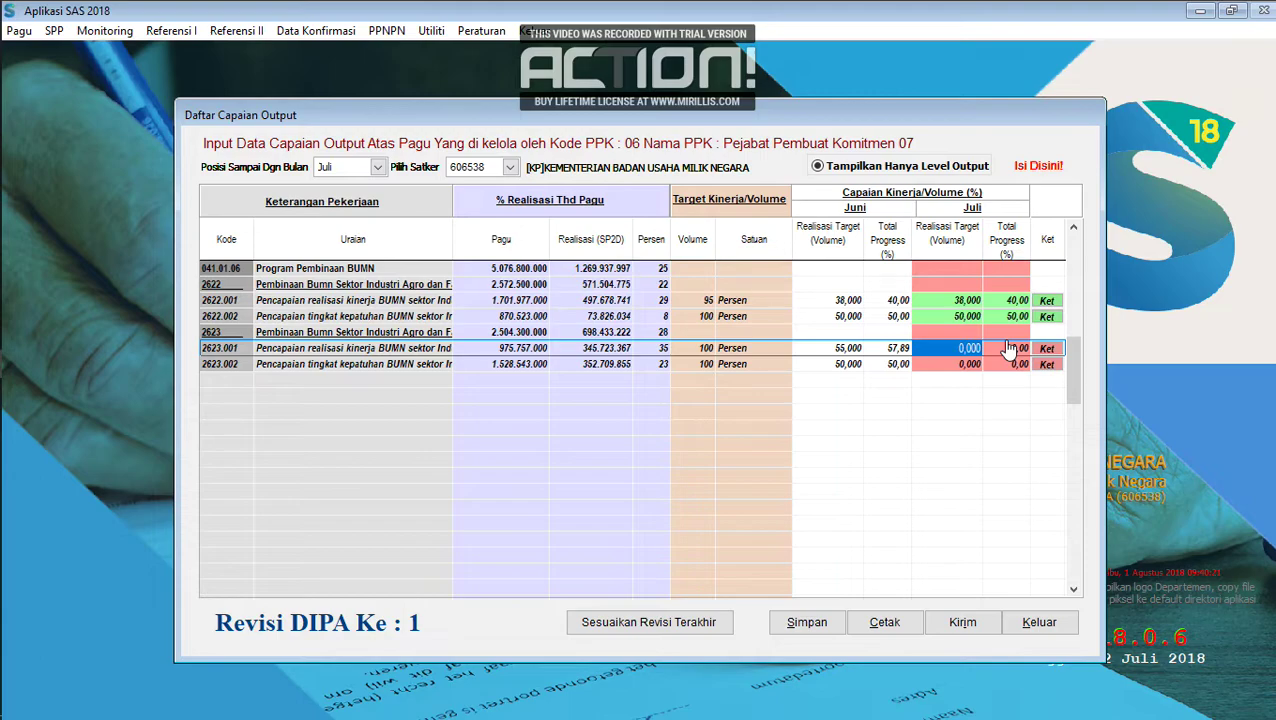
{"action": "type", "text": "55"}
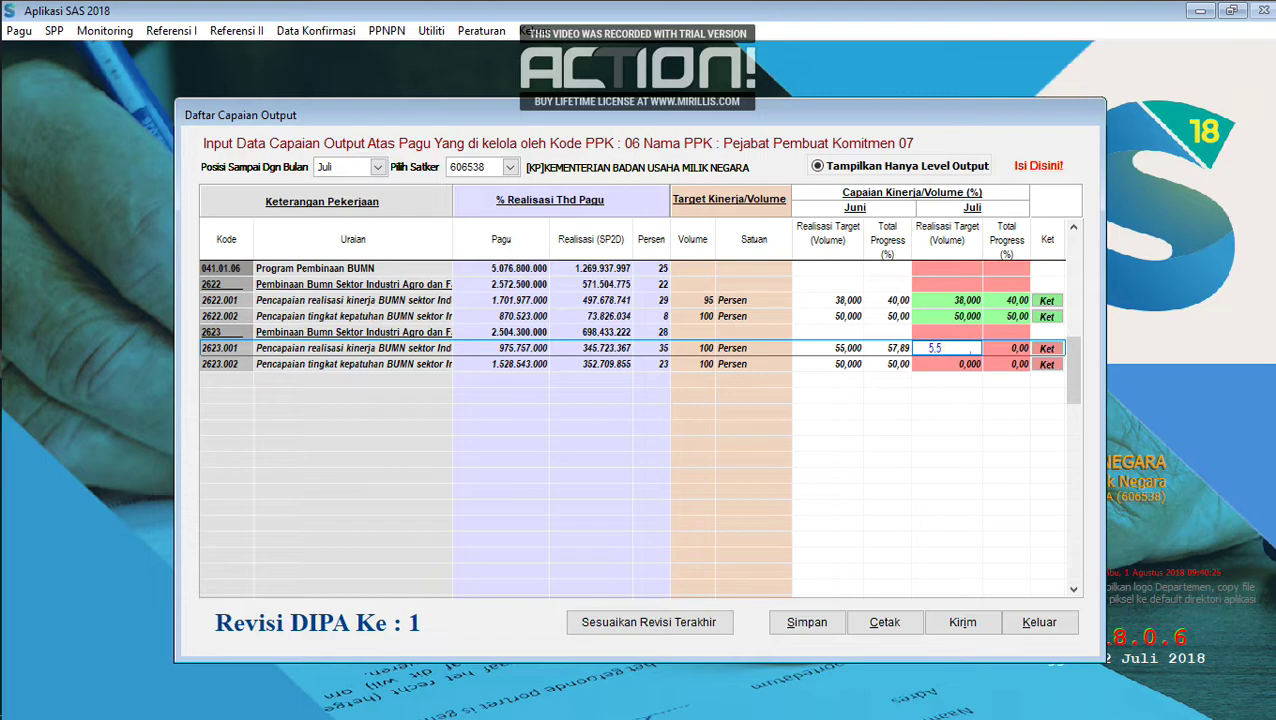
{"action": "key", "text": "Tab"}
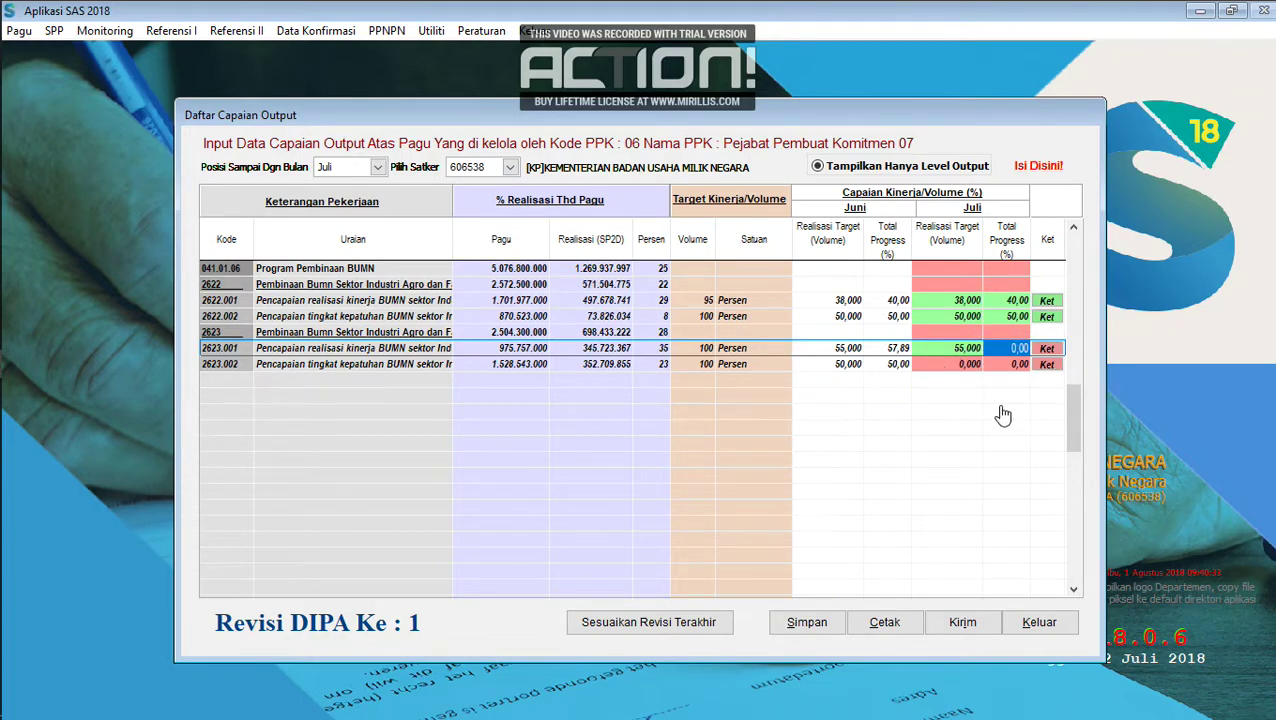
{"action": "type", "text": "55"}
{"action": "key", "text": "Return"}
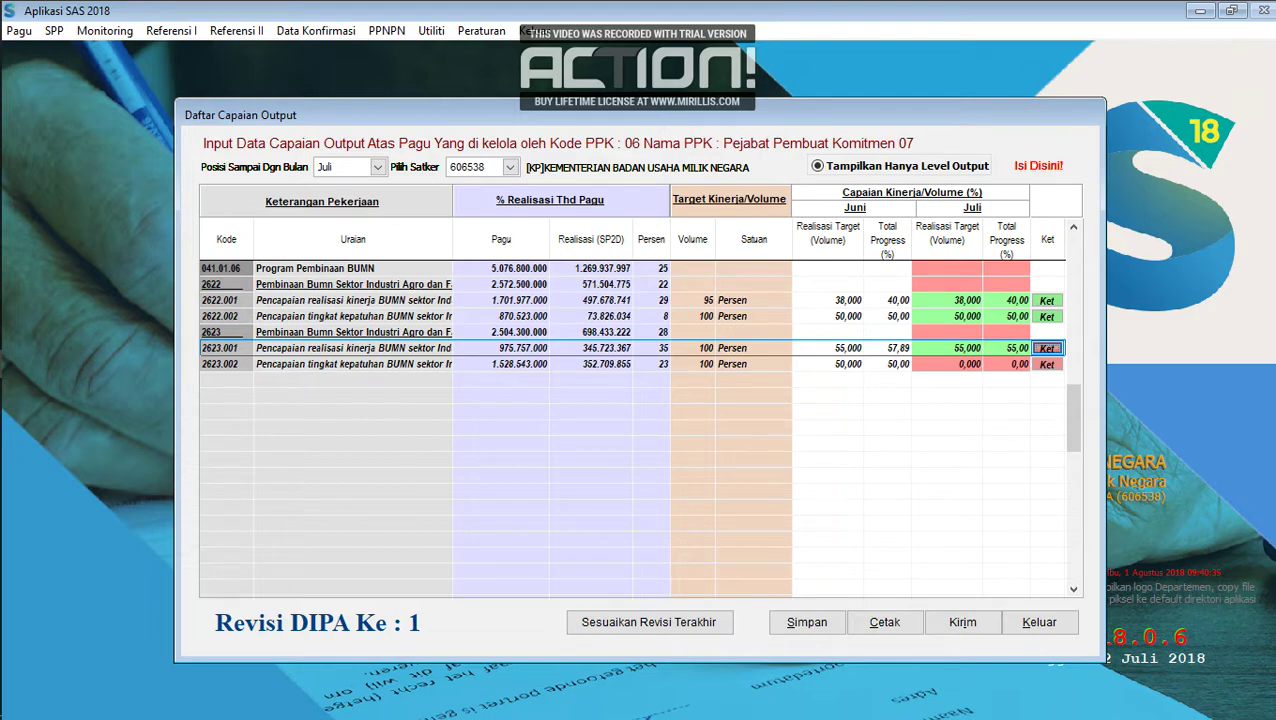
Add the remark "Target 55 persen" to output 2623.001 and process it
{"action": "left_click", "coordinate": [1050, 350]}
{"action": "type", "text": "Target 55 persen"}
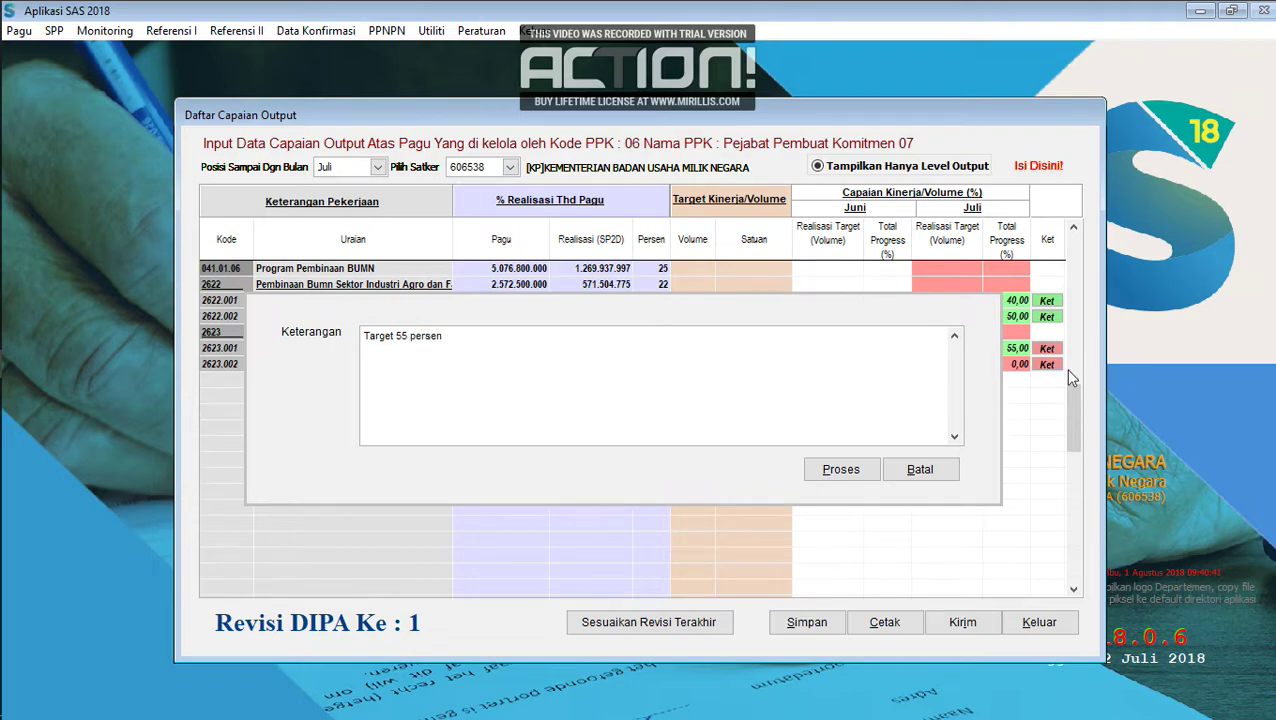
{"action": "left_click", "coordinate": [843, 470]}
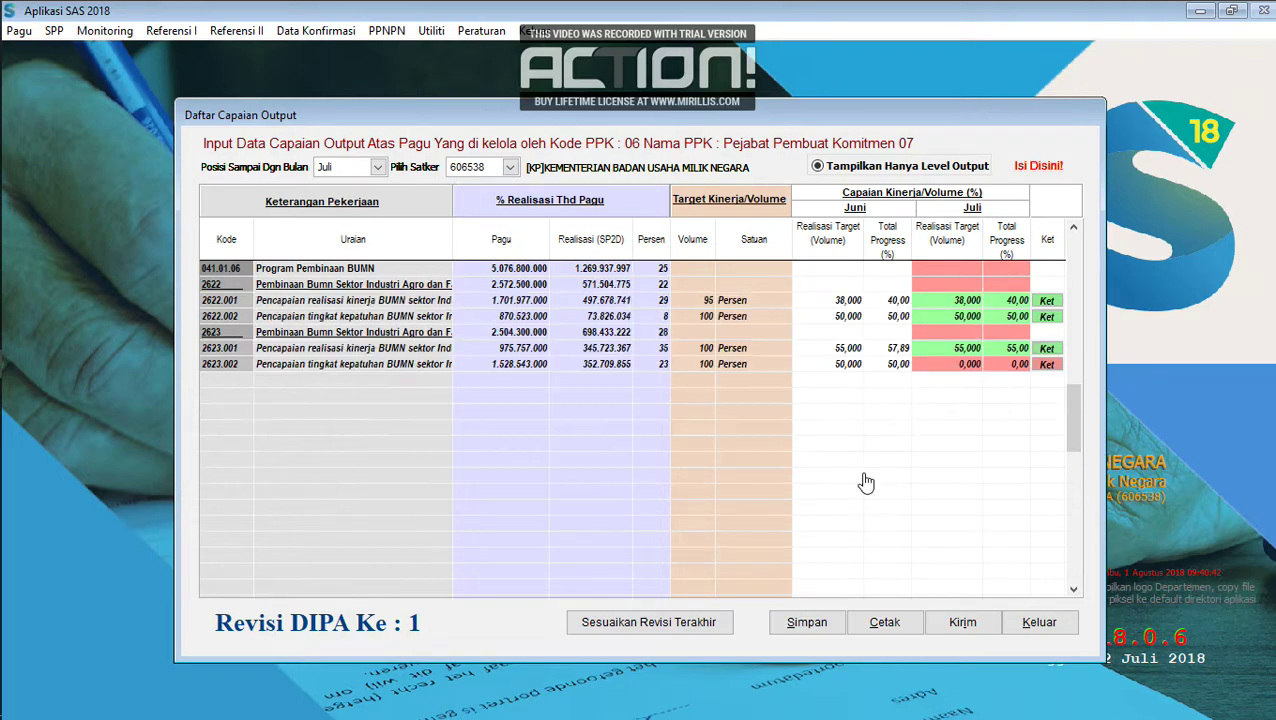
Set the July Realisasi Target volume of output 2623.002 to 50 and its Total Progress to 50%
{"action": "left_click", "coordinate": [935, 364]}
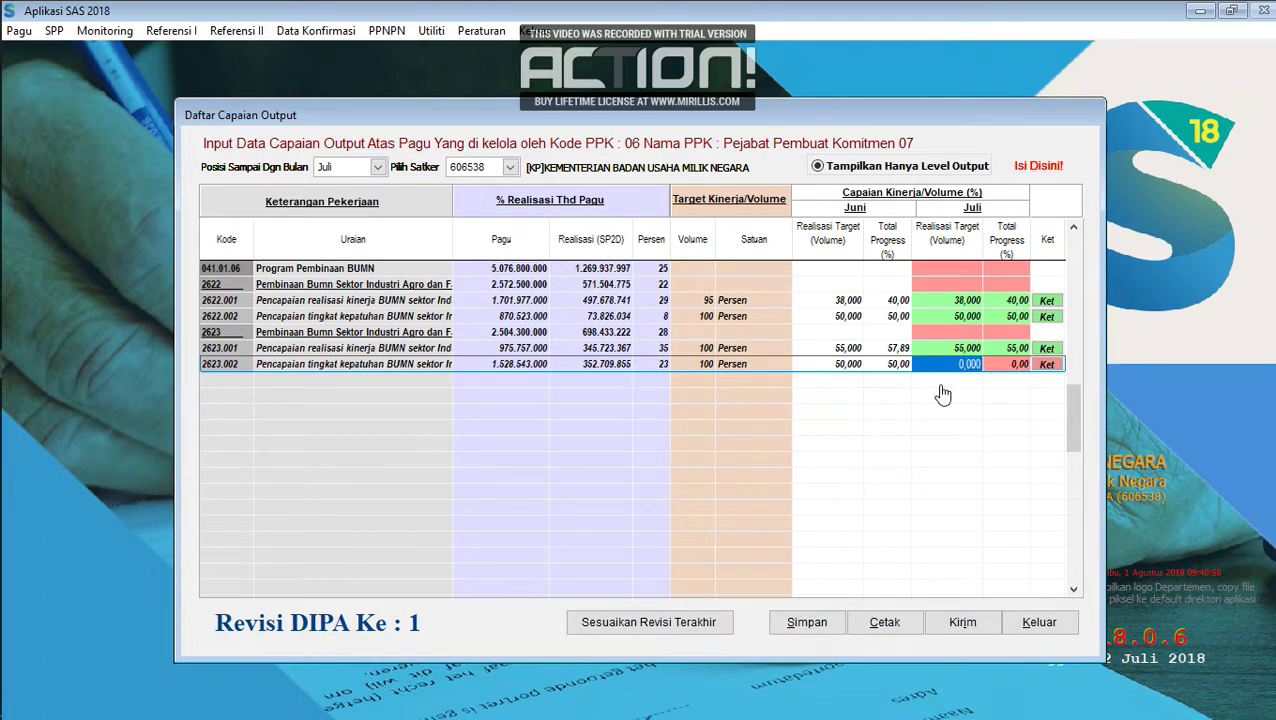
{"action": "type", "text": "5,0"}
{"action": "key", "text": "Tab"}
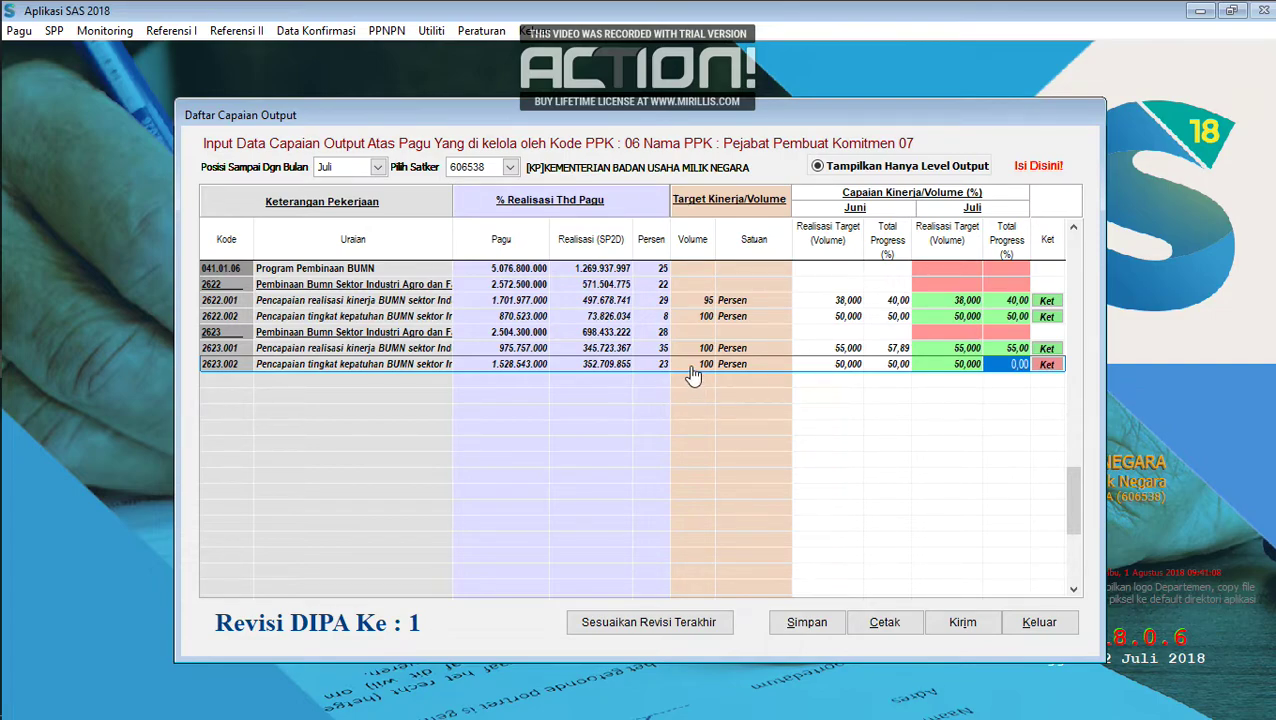
{"action": "type", "text": "50"}
{"action": "key", "text": "Tab"}
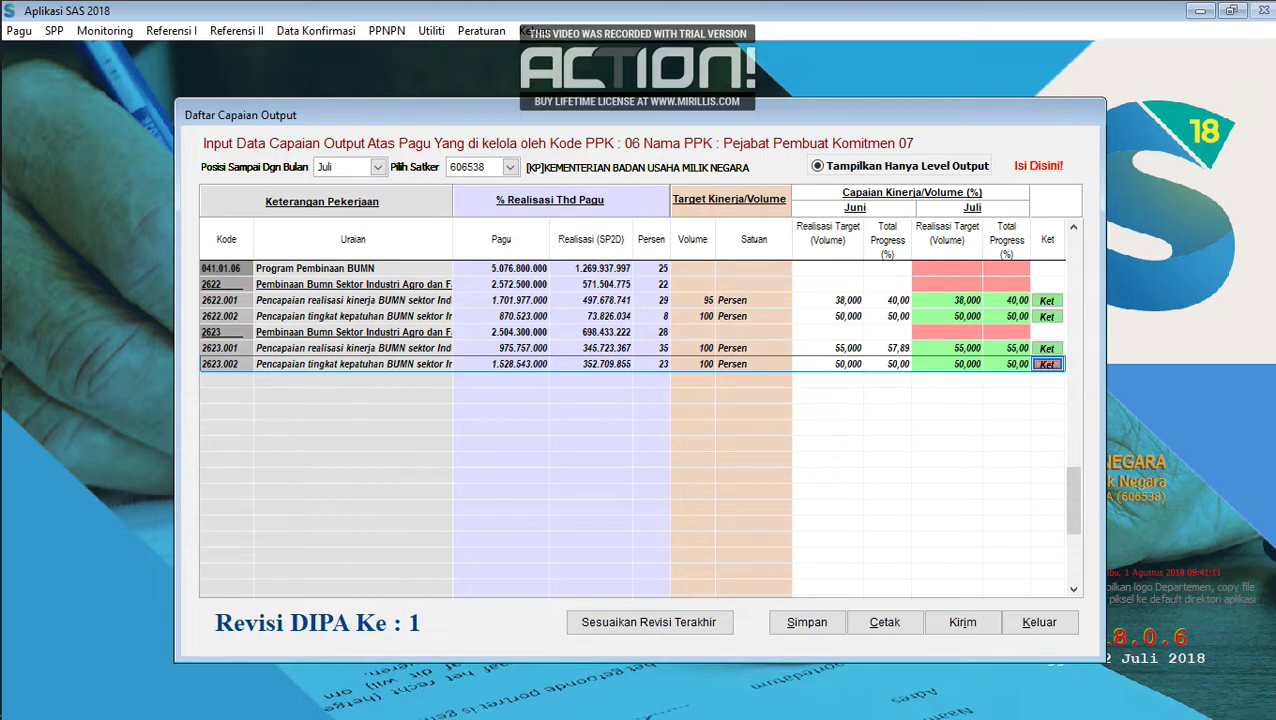
Add the remark "Target 50 persen" to output 2623.002, process it and save the July output achievements
{"action": "left_click", "coordinate": [1050, 365]}
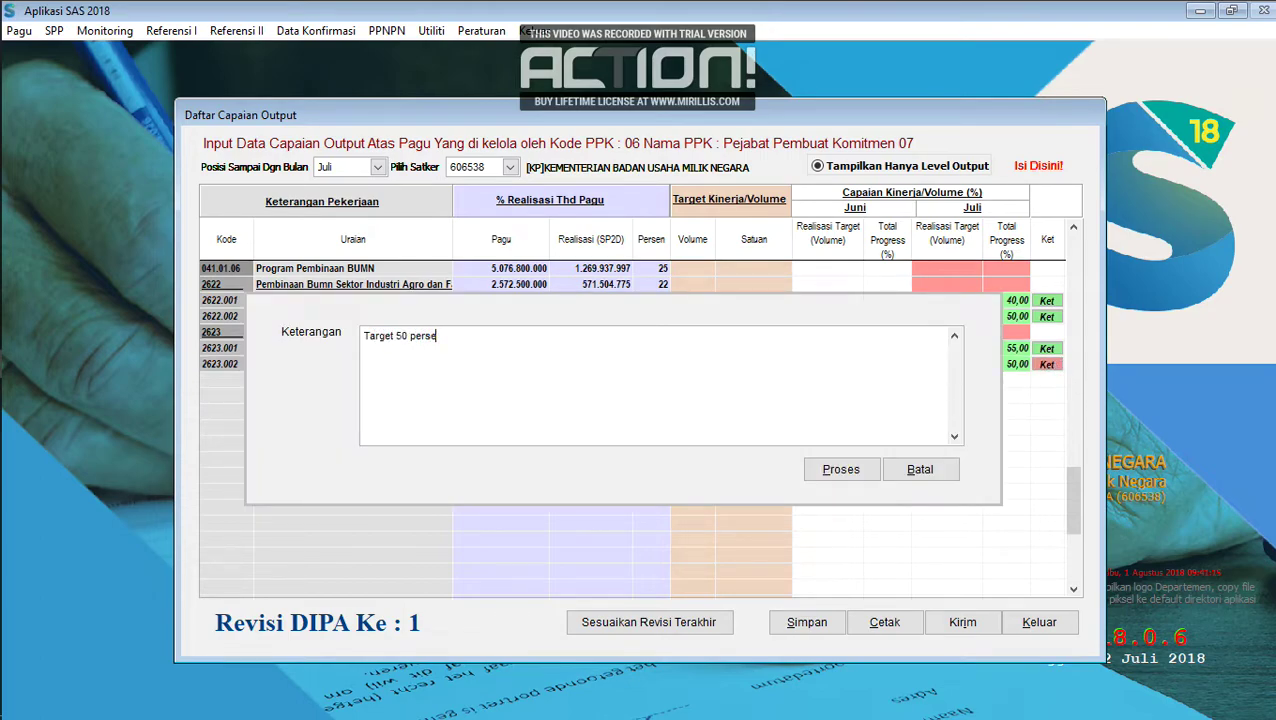
{"action": "left_click", "coordinate": [845, 474]}
{"action": "left_click", "coordinate": [820, 622]}
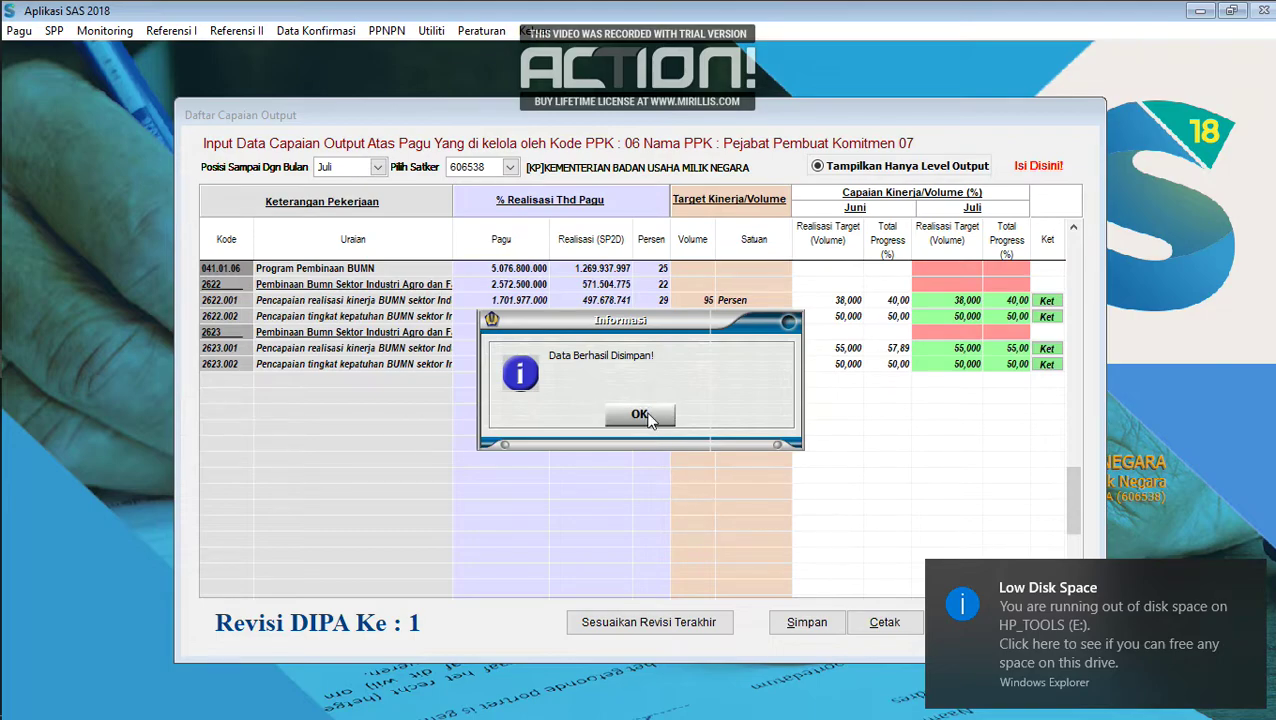
{"action": "left_click", "coordinate": [640, 415]}
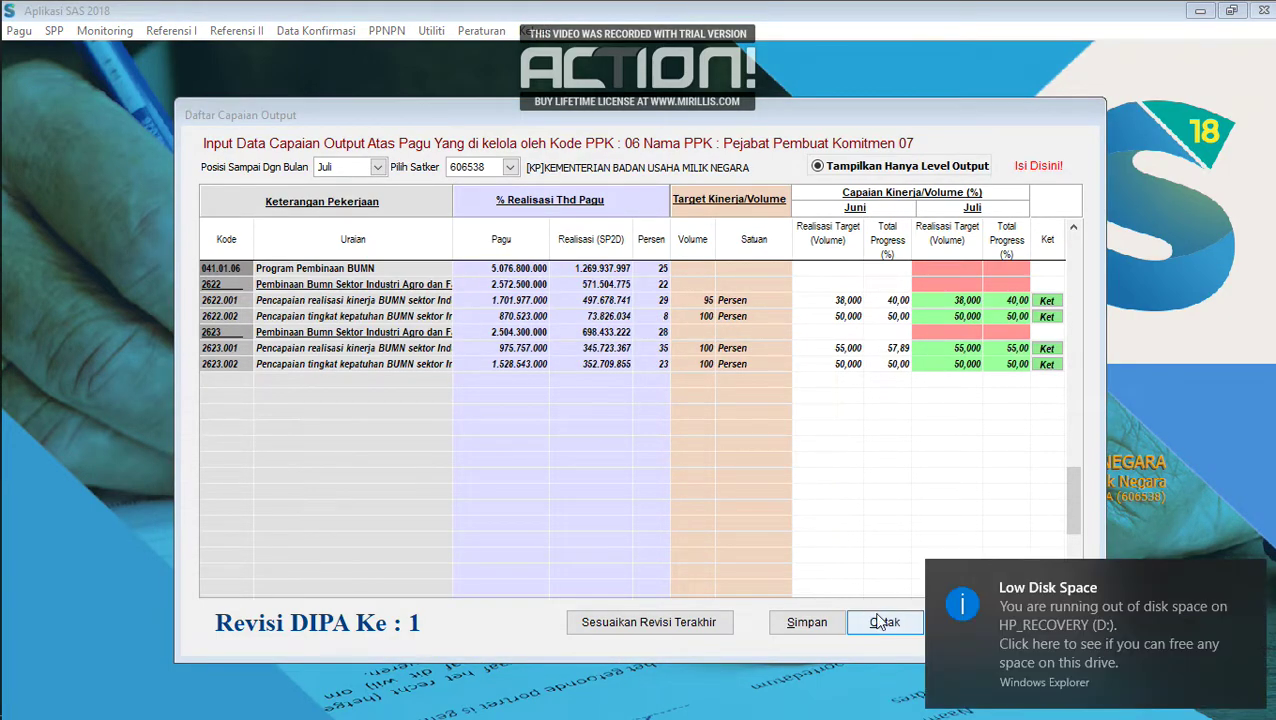
Preview the July Daftar Realisasi Output report limited to output level, and close the preview
{"action": "left_click", "coordinate": [1249, 580]}
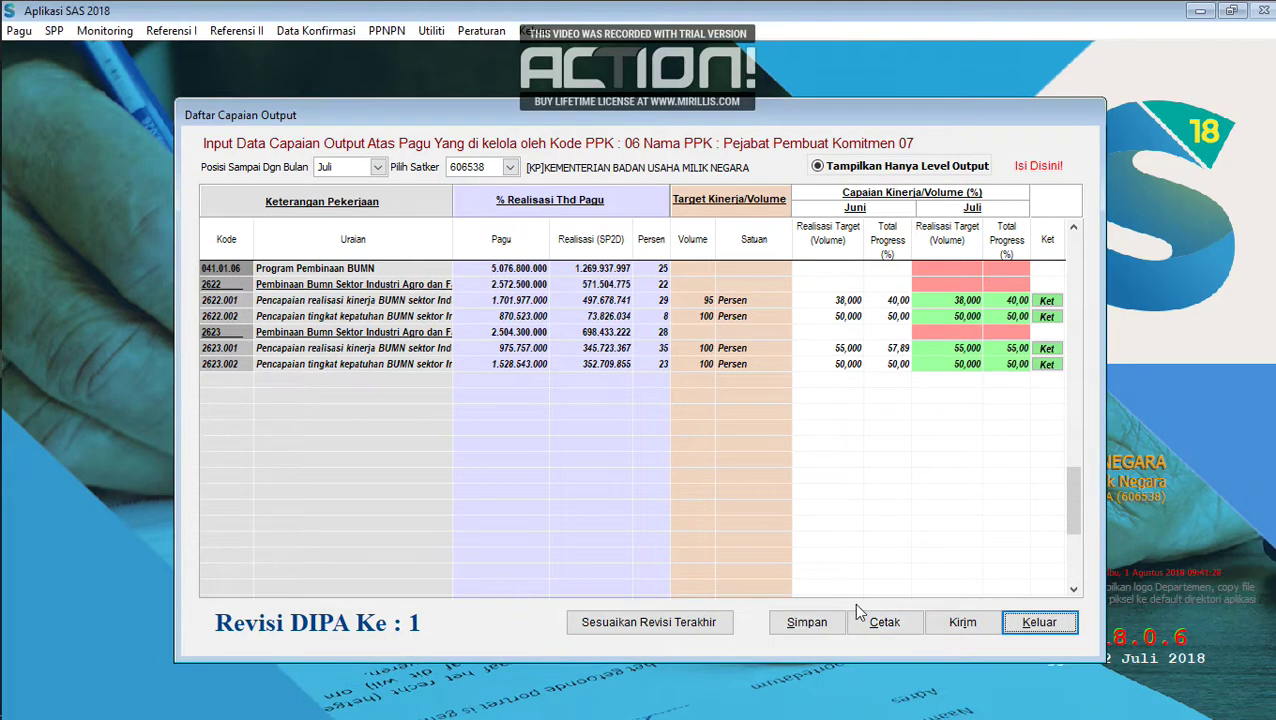
{"action": "left_click", "coordinate": [887, 620]}
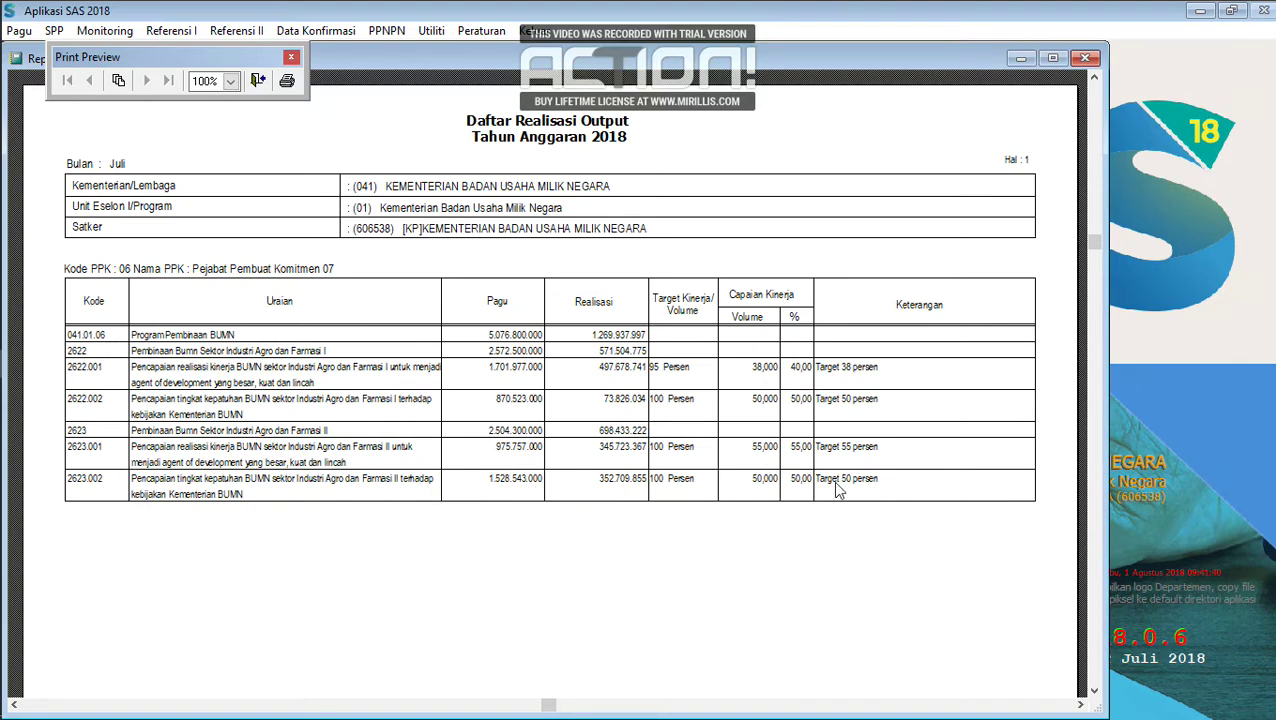
{"action": "key", "text": "Escape"}
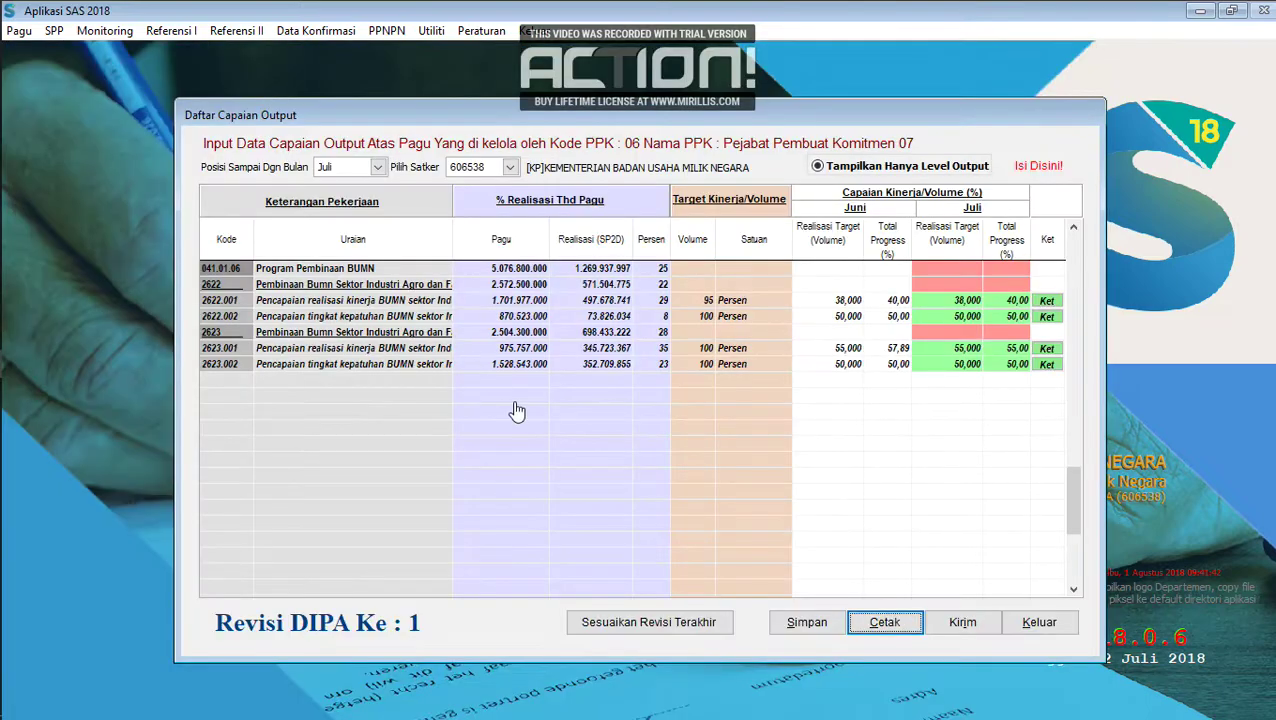
Turn off Tampilkan Hanya Level Output, preview the detailed report through its second page, and exit the Daftar Capaian Output form
{"action": "left_click", "coordinate": [818, 167]}
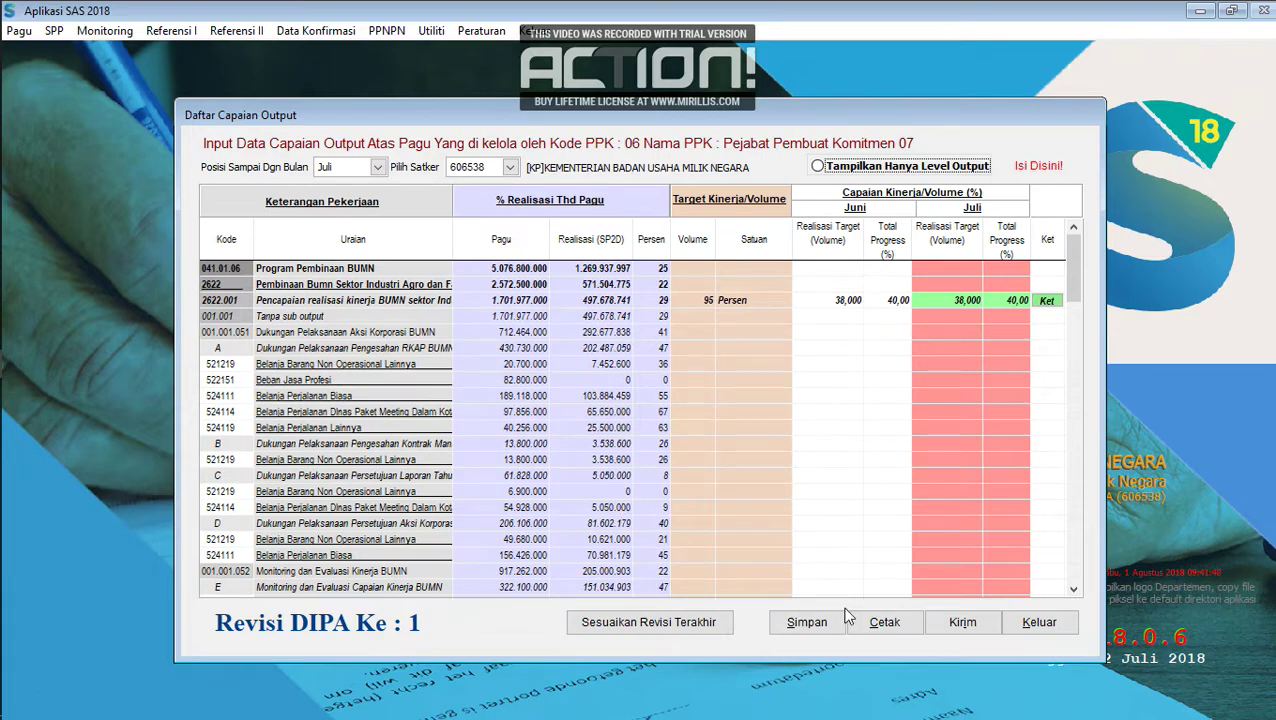
{"action": "left_click", "coordinate": [882, 623]}
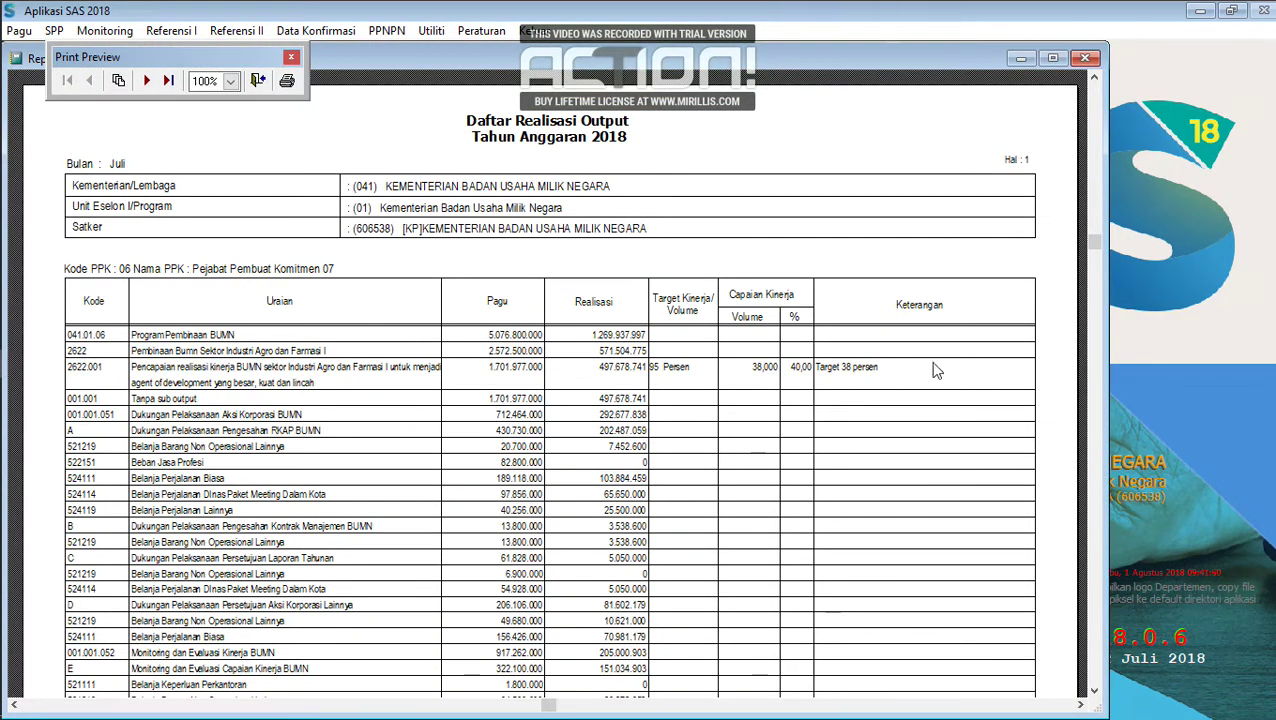
{"action": "left_click_drag", "start_coordinate": [1097, 237], "coordinate": [1097, 450]}
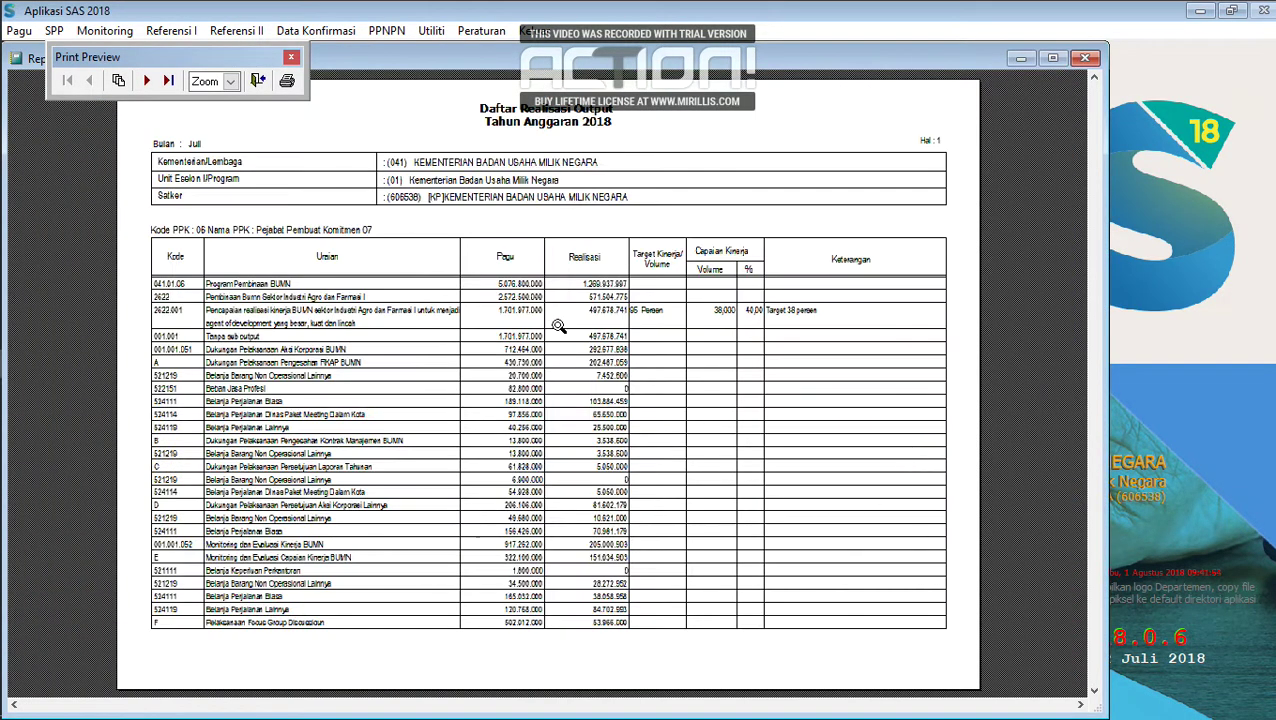
{"action": "left_click", "coordinate": [146, 81]}
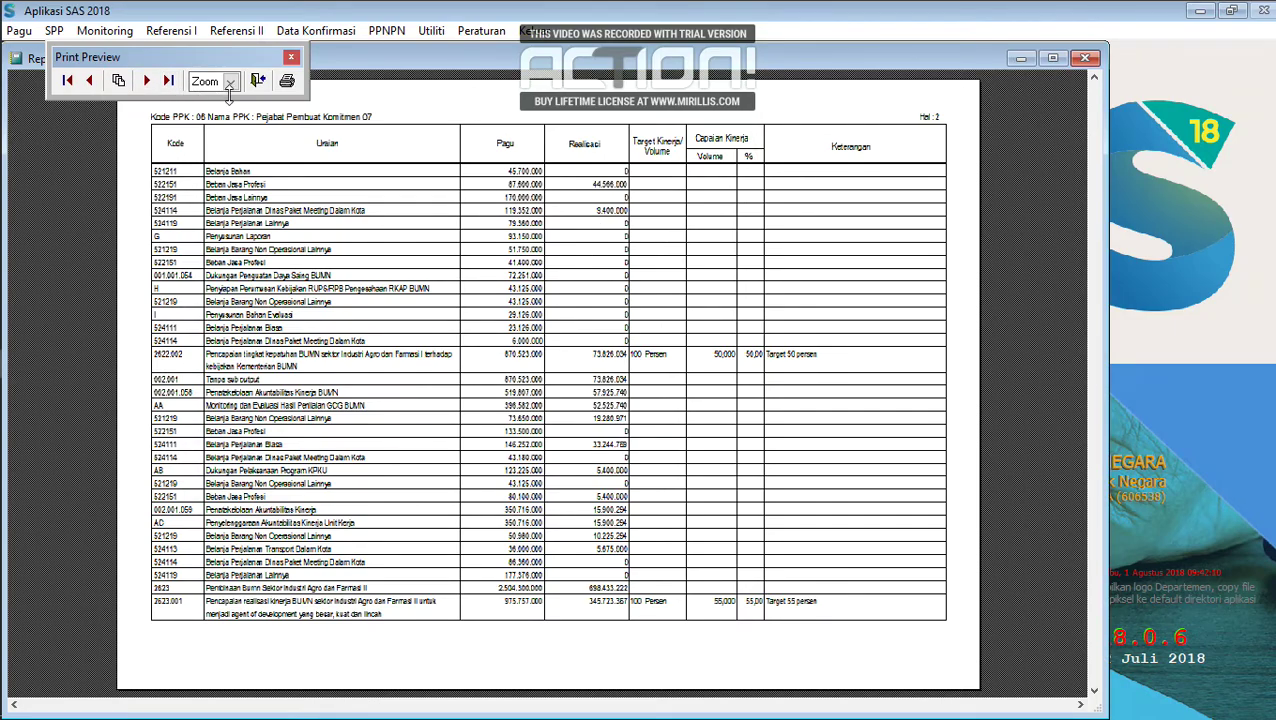
{"action": "left_click", "coordinate": [261, 82]}
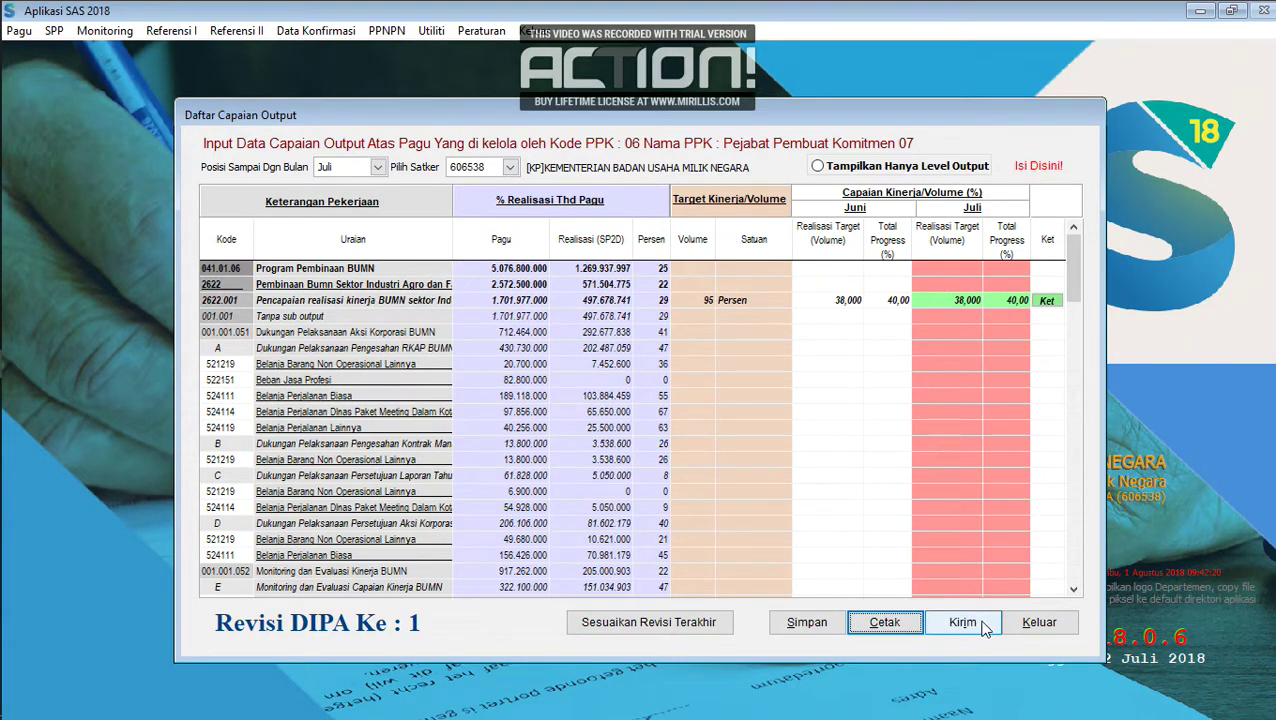
{"action": "left_click", "coordinate": [1058, 622]}
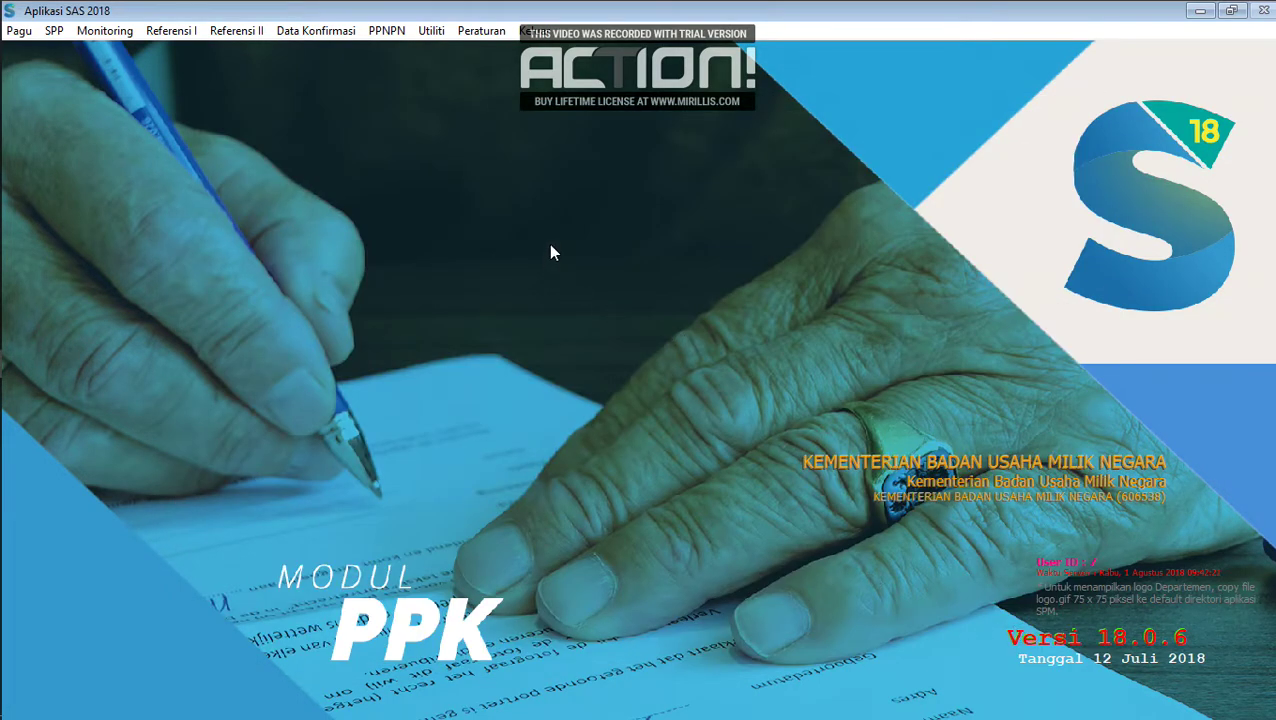